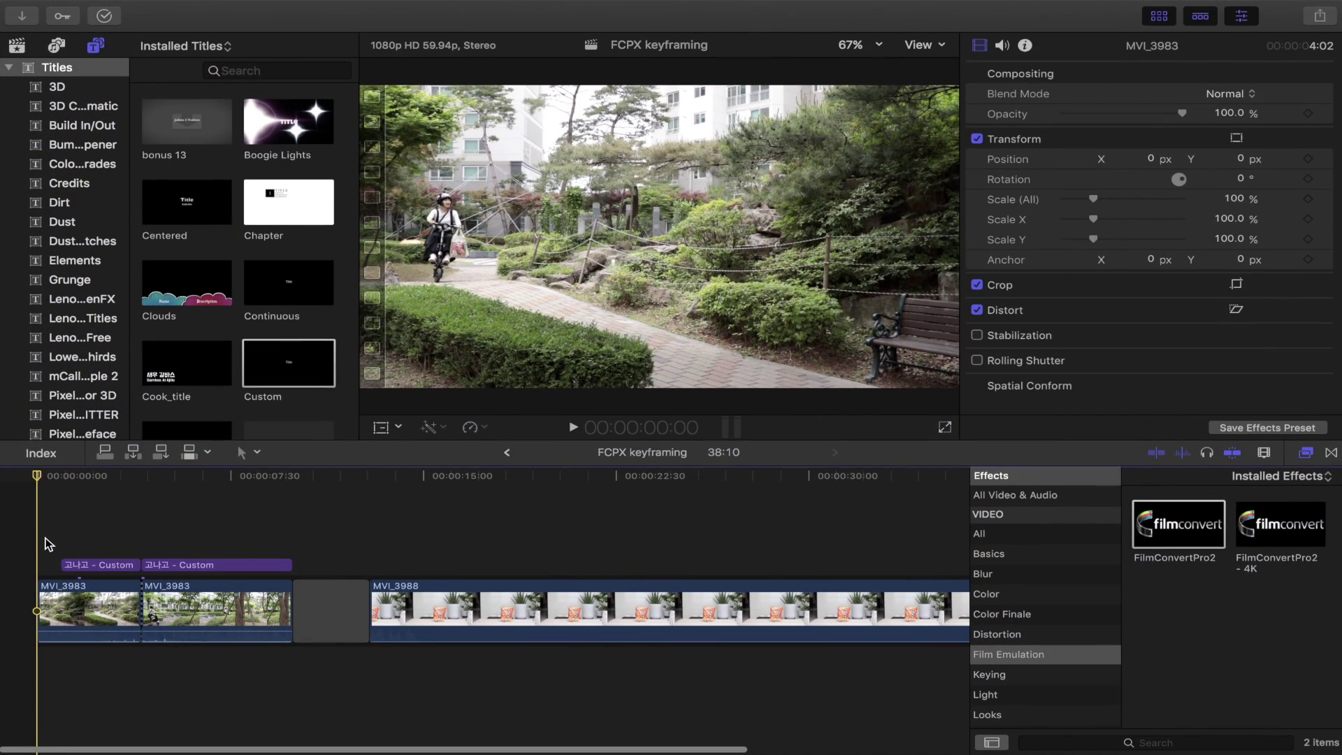
Step: Play the finished 'FCPX keyframing' example with the 고나고 titles over MVI_3983 from the start
{"action": "key", "text": "space"}
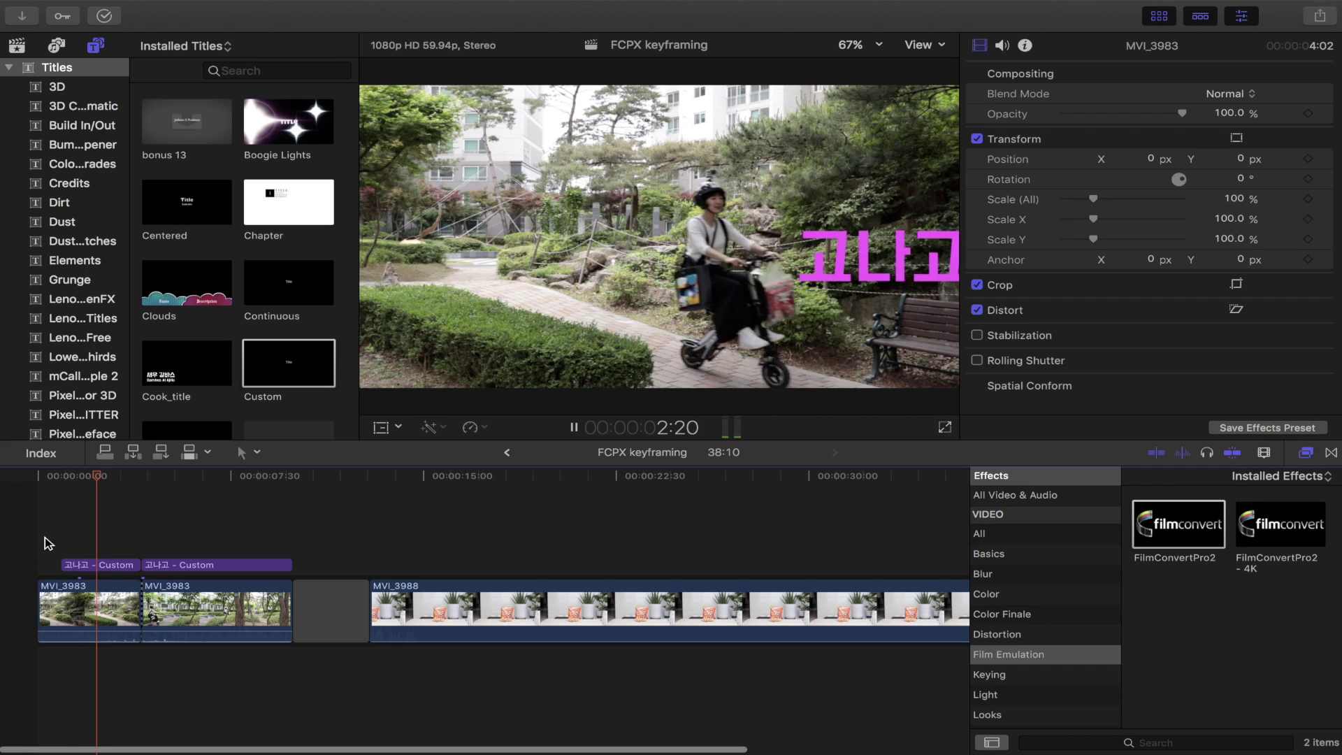
Step: Stop the example, preview the untitled second MVI_3983 clip near 00:00:41, and browse the Titles list
{"action": "key", "text": "space"}
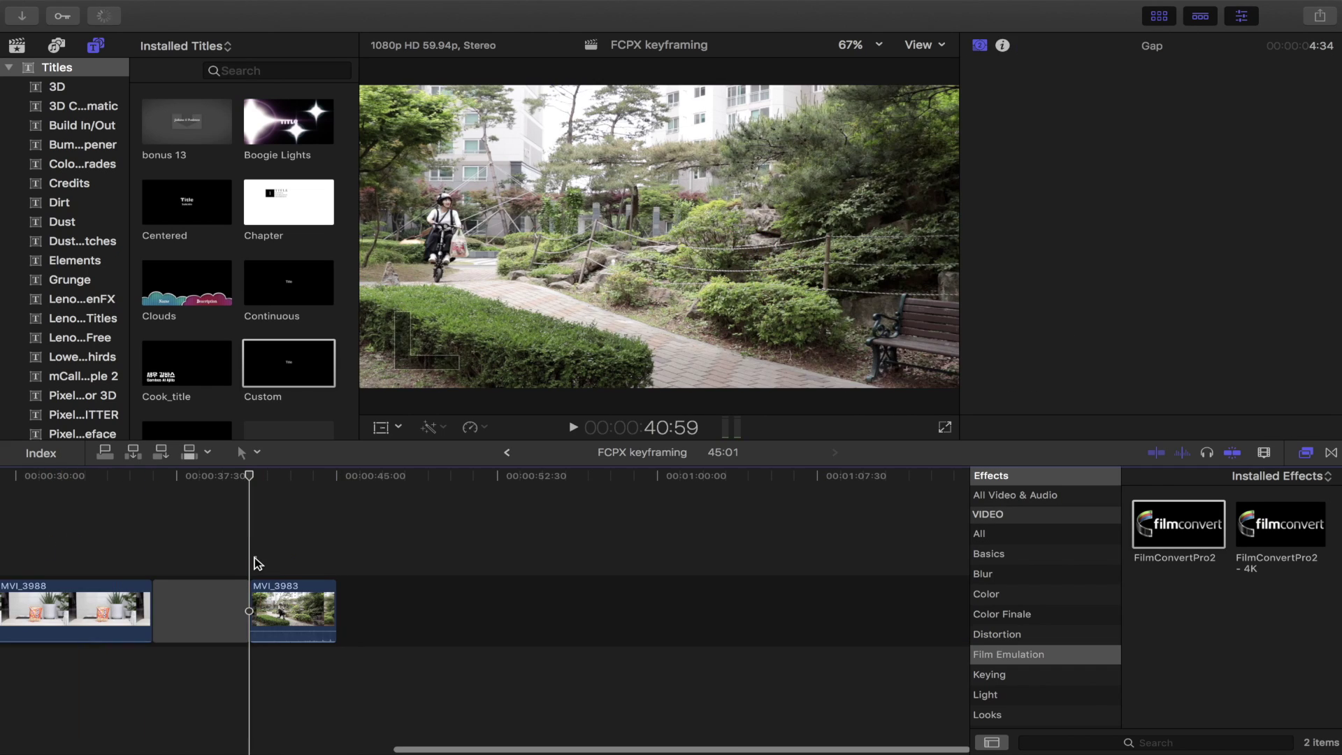
{"action": "key", "text": "space"}
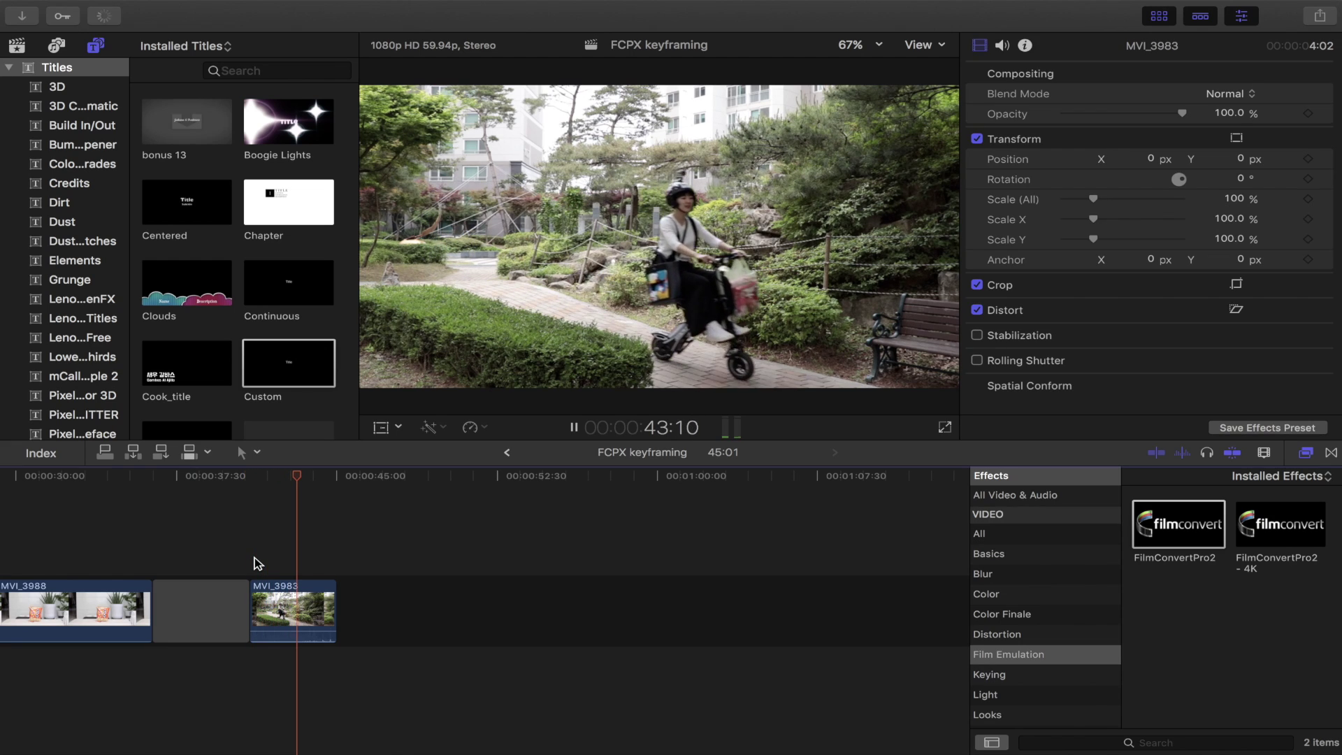
{"action": "left_click", "coordinate": [98, 47]}
{"action": "scroll", "coordinate": [264, 267], "scroll_direction": "down", "scroll_amount": 3}
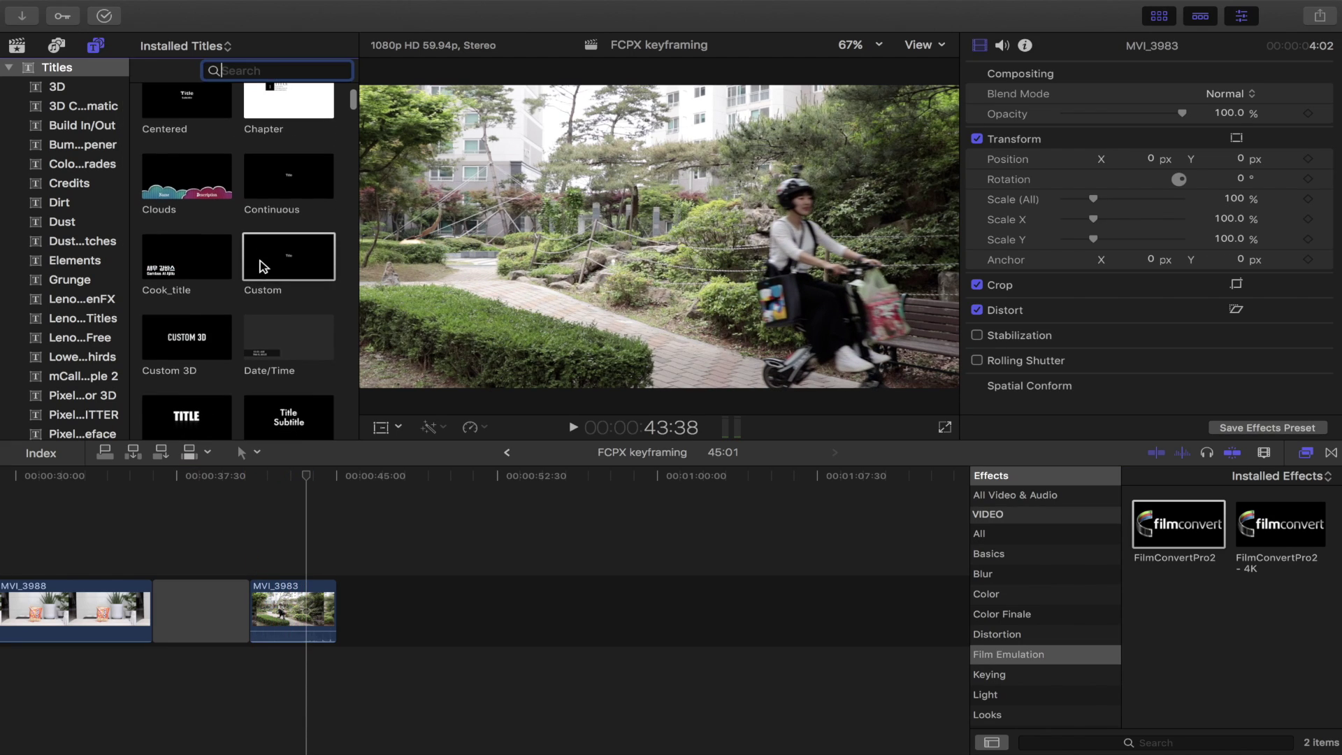
Step: Place a Custom title above the MVI_3983 clip, trim it to the clip, and type 고나고
{"action": "left_click_drag", "start_coordinate": [279, 266], "coordinate": [262, 559]}
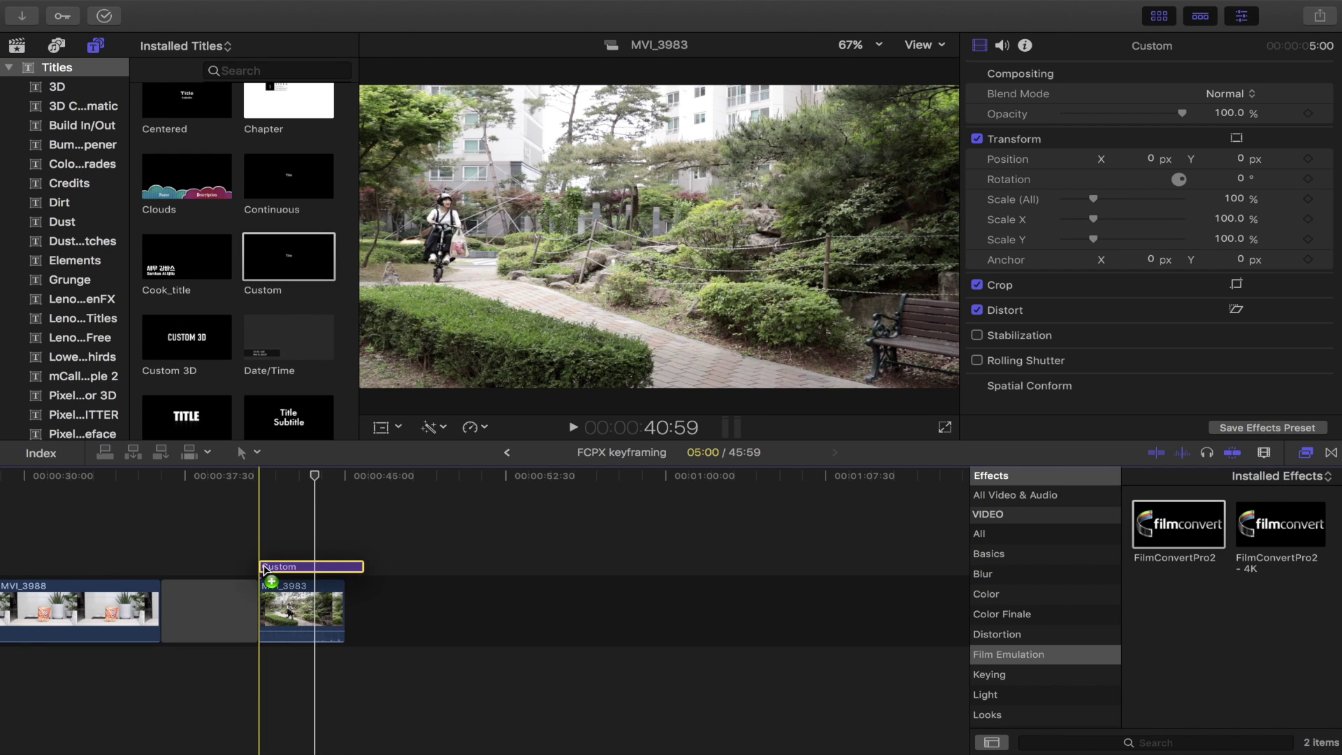
{"action": "left_click_drag", "start_coordinate": [361, 566], "coordinate": [346, 565]}
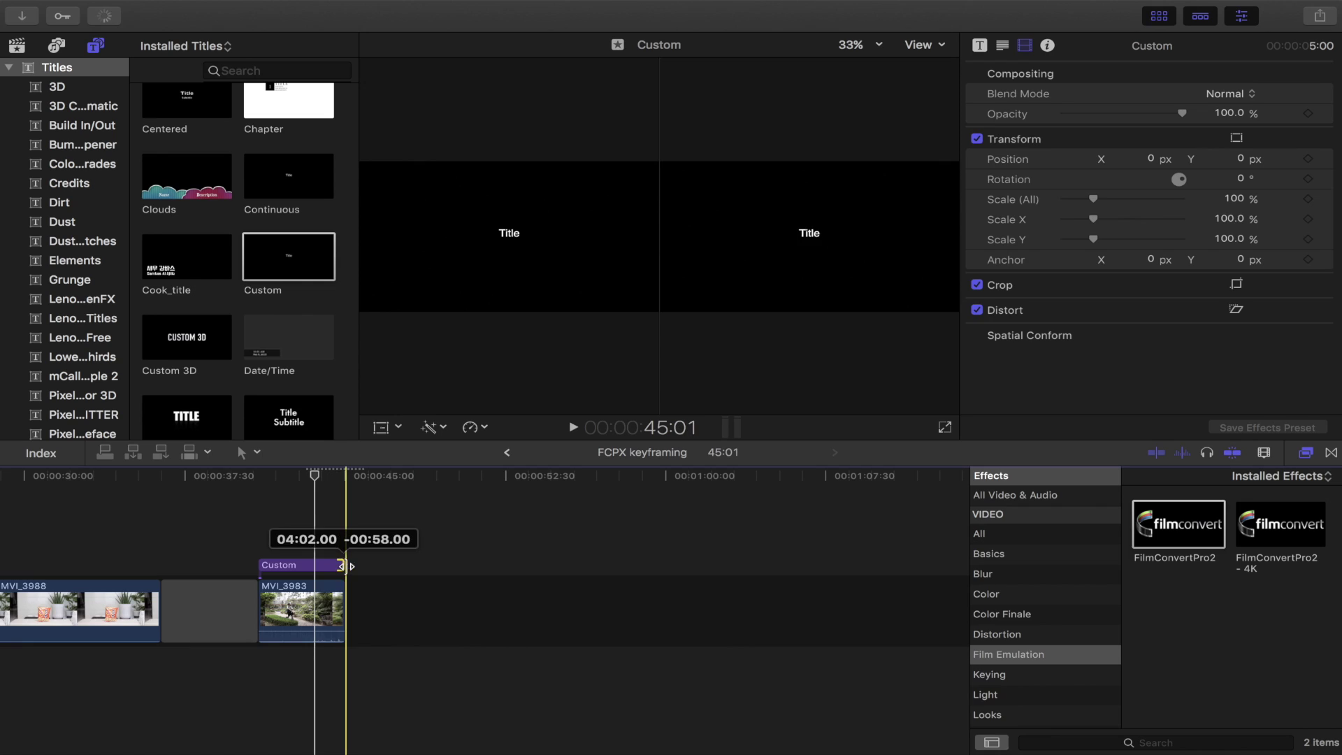
{"action": "double_click", "coordinate": [660, 230]}
{"action": "type", "text": "d"}
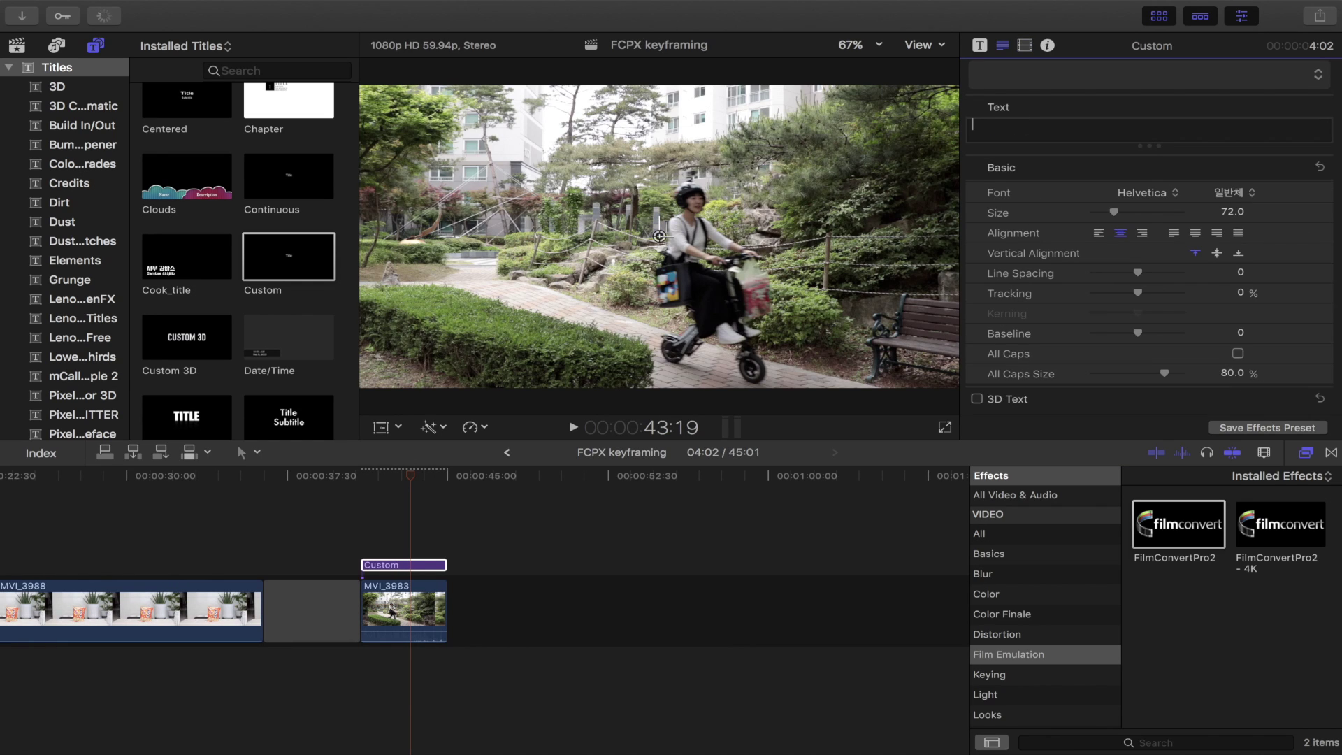
{"action": "type", "text": "고나고"}
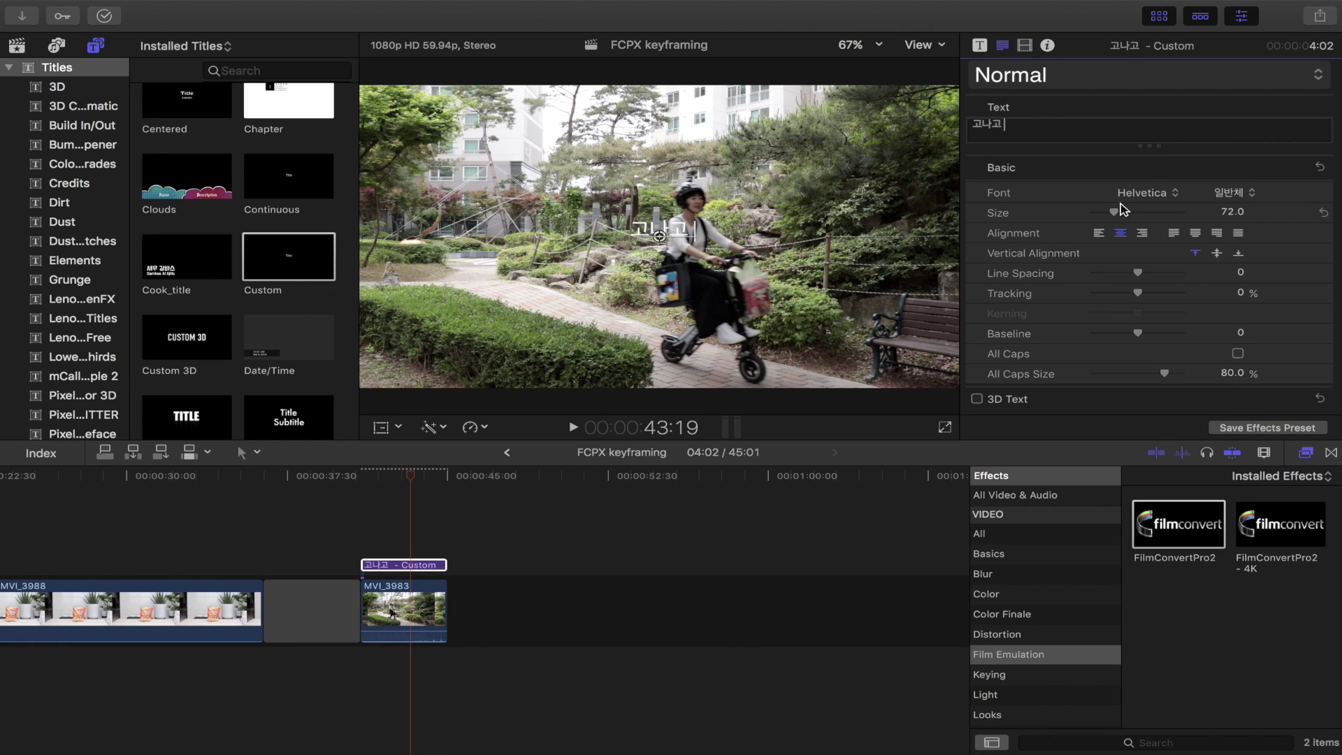
Step: Set the title text to a bold Korean font at size 180
{"action": "left_click_drag", "start_coordinate": [1129, 213], "coordinate": [1158, 213]}
{"action": "left_click", "coordinate": [1146, 192]}
{"action": "scroll", "coordinate": [1119, 349], "scroll_direction": "up", "scroll_amount": 5}
{"action": "left_click", "coordinate": [1118, 482]}
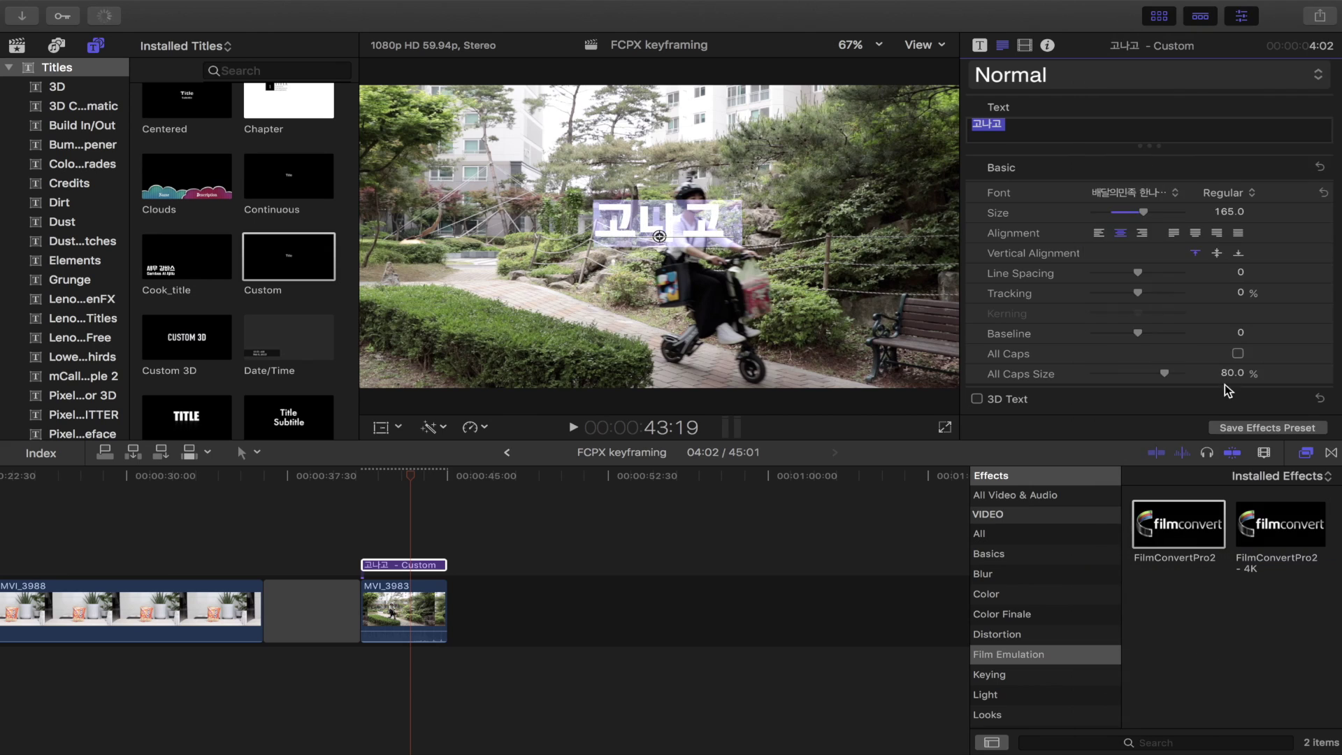
{"action": "scroll", "coordinate": [1213, 334], "scroll_direction": "down", "scroll_amount": 3}
{"action": "left_click_drag", "start_coordinate": [1143, 112], "coordinate": [1149, 112]}
Step: Colour the text face magenta and shift the title toward the left of the frame
{"action": "left_click", "coordinate": [1298, 328]}
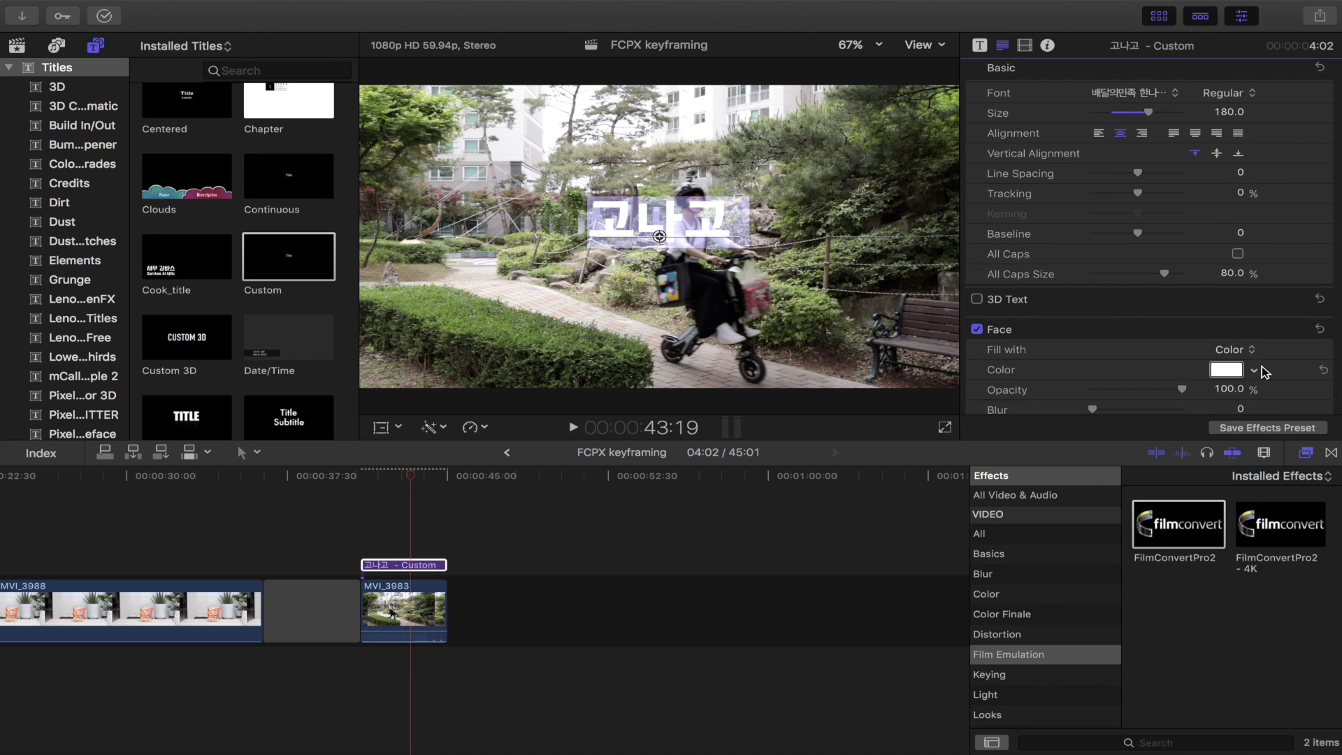
{"action": "left_click", "coordinate": [1254, 370]}
{"action": "left_click", "coordinate": [1222, 476]}
{"action": "left_click_drag", "start_coordinate": [1222, 476], "coordinate": [1238, 512]}
{"action": "left_click_drag", "start_coordinate": [661, 230], "coordinate": [537, 231]}
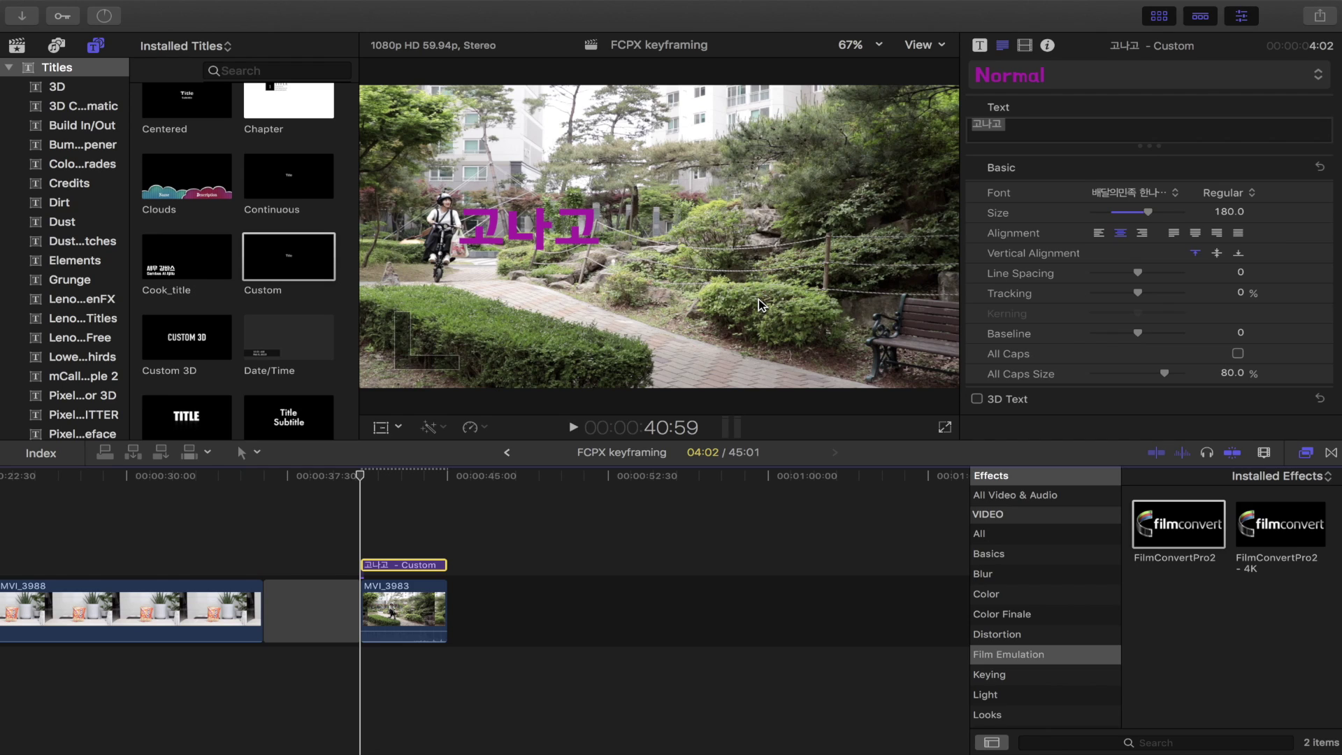
Step: Zoom the viewer to 50% and turn on Transform editing for the selected title clip
{"action": "left_click", "coordinate": [880, 46]}
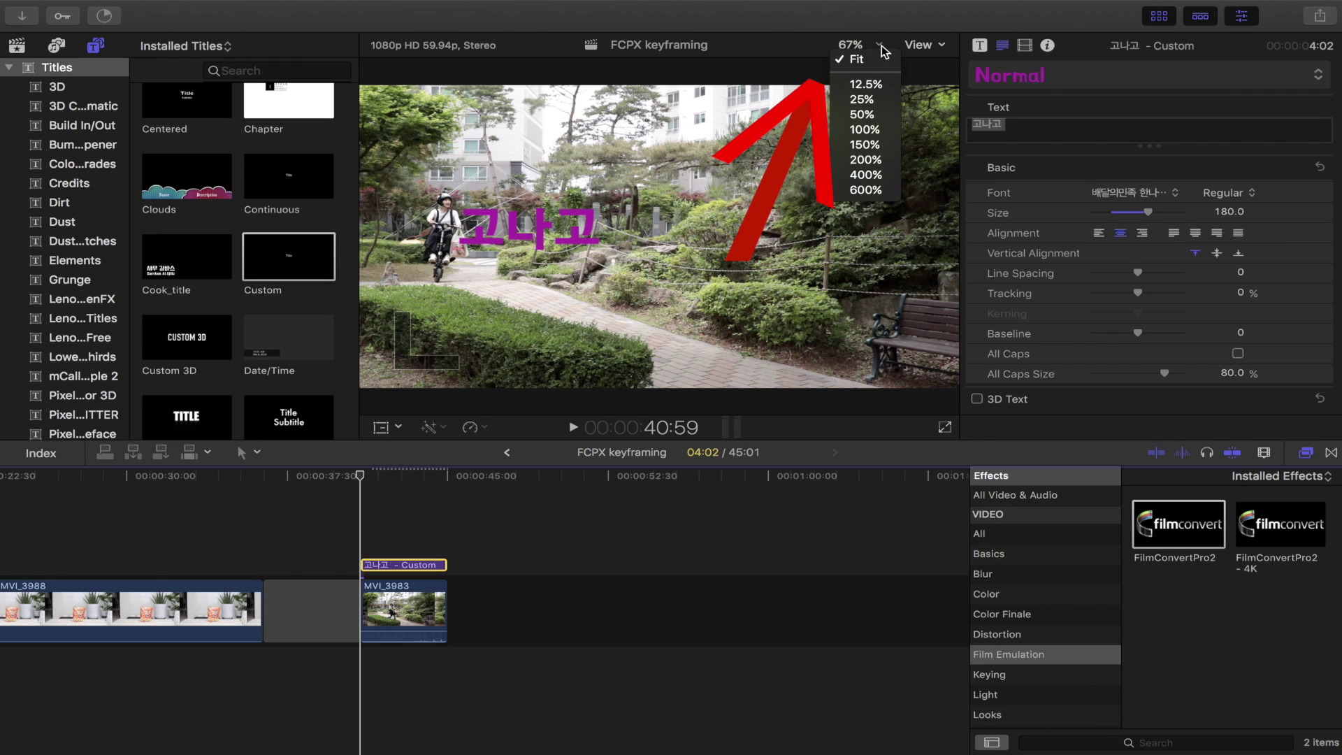
{"action": "left_click", "coordinate": [863, 114]}
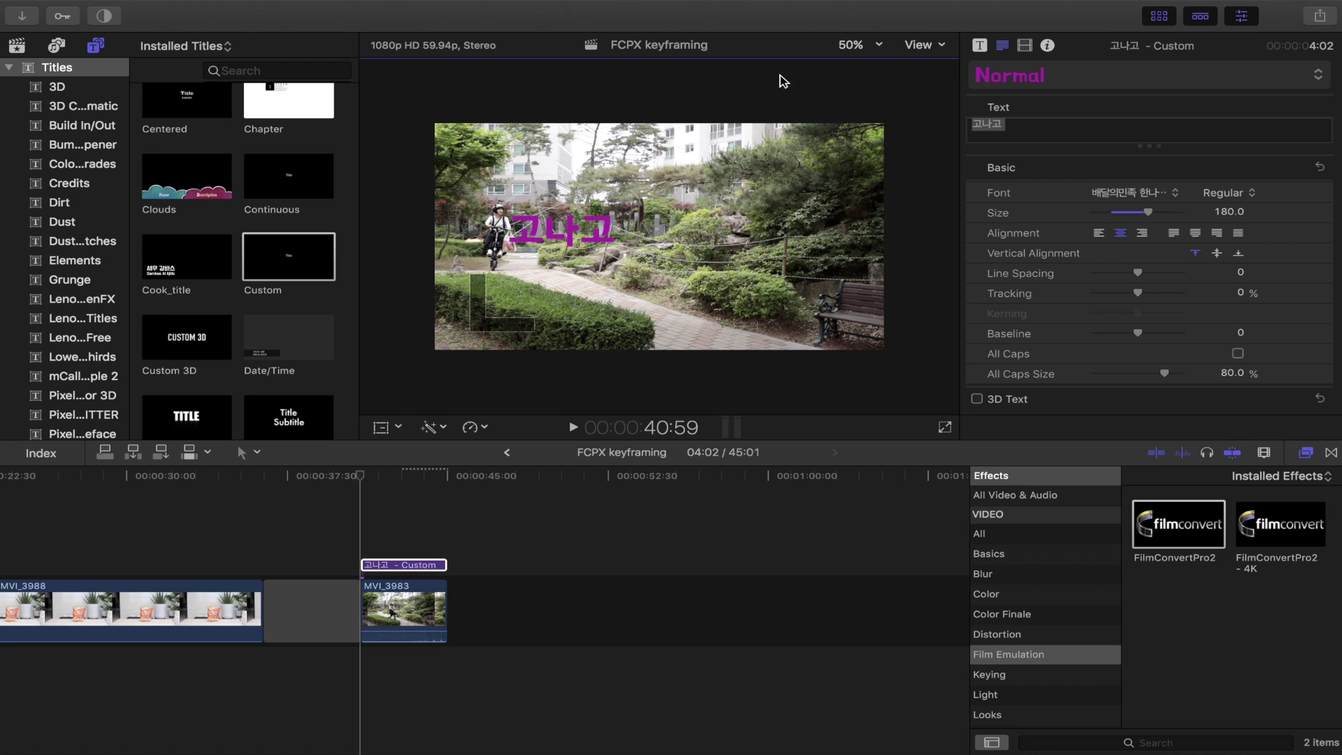
{"action": "left_click", "coordinate": [365, 505]}
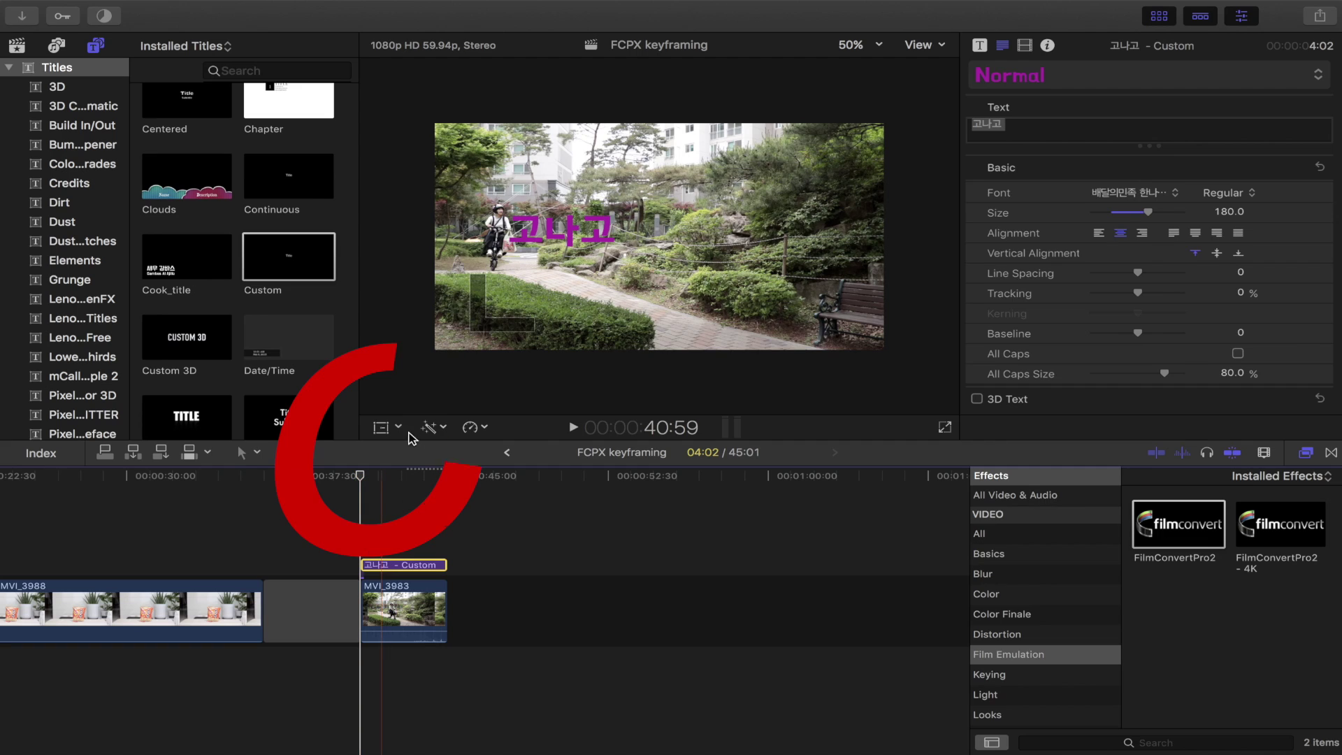
{"action": "left_click", "coordinate": [379, 429]}
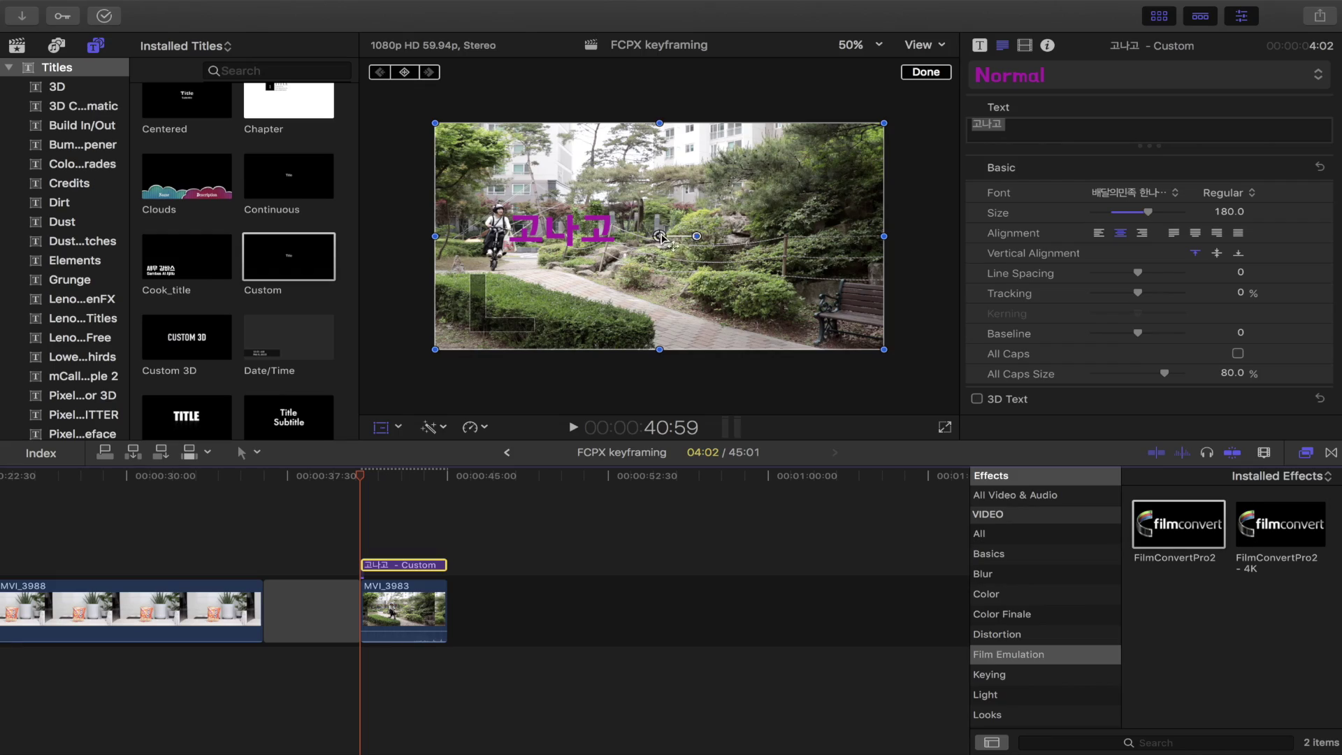
Step: Move the 고나고 title to the frame's left edge (X about -726 px) and shorten it to 3:28
{"action": "mouse_move", "coordinate": [560, 231]}
{"action": "left_mouse_down"}
{"action": "mouse_move", "coordinate": [487, 256]}
{"action": "mouse_move", "coordinate": [489, 292]}
{"action": "left_mouse_up"}
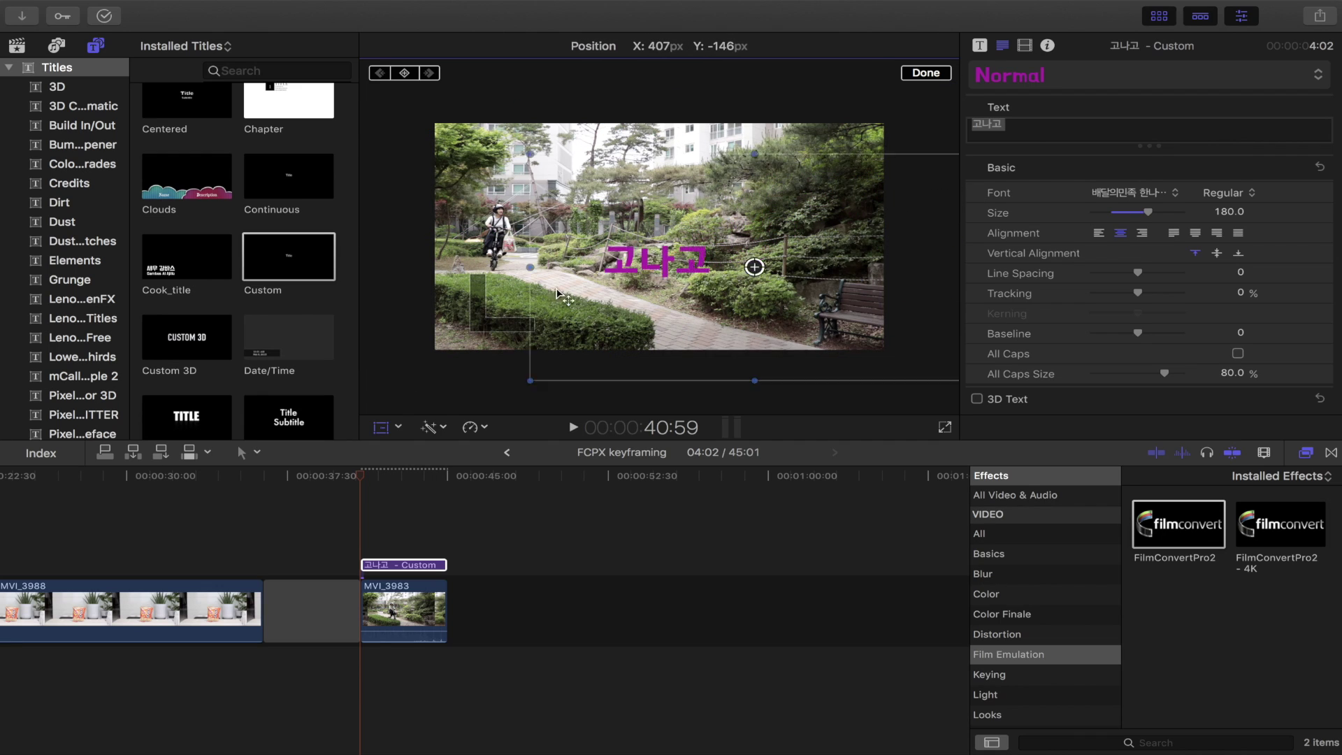
{"action": "mouse_move", "coordinate": [493, 294]}
{"action": "left_mouse_down"}
{"action": "mouse_move", "coordinate": [632, 256]}
{"action": "mouse_move", "coordinate": [523, 260]}
{"action": "left_mouse_up"}
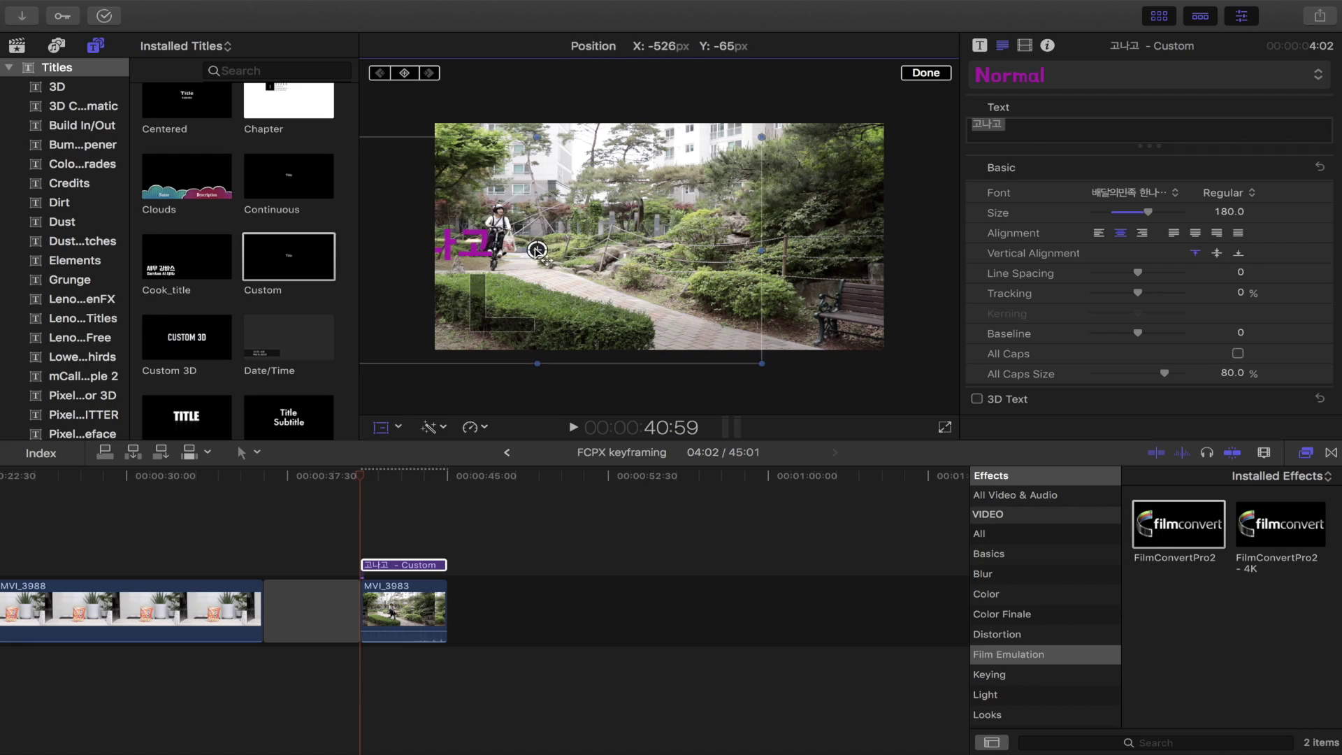
{"action": "left_click_drag", "start_coordinate": [525, 260], "coordinate": [484, 260]}
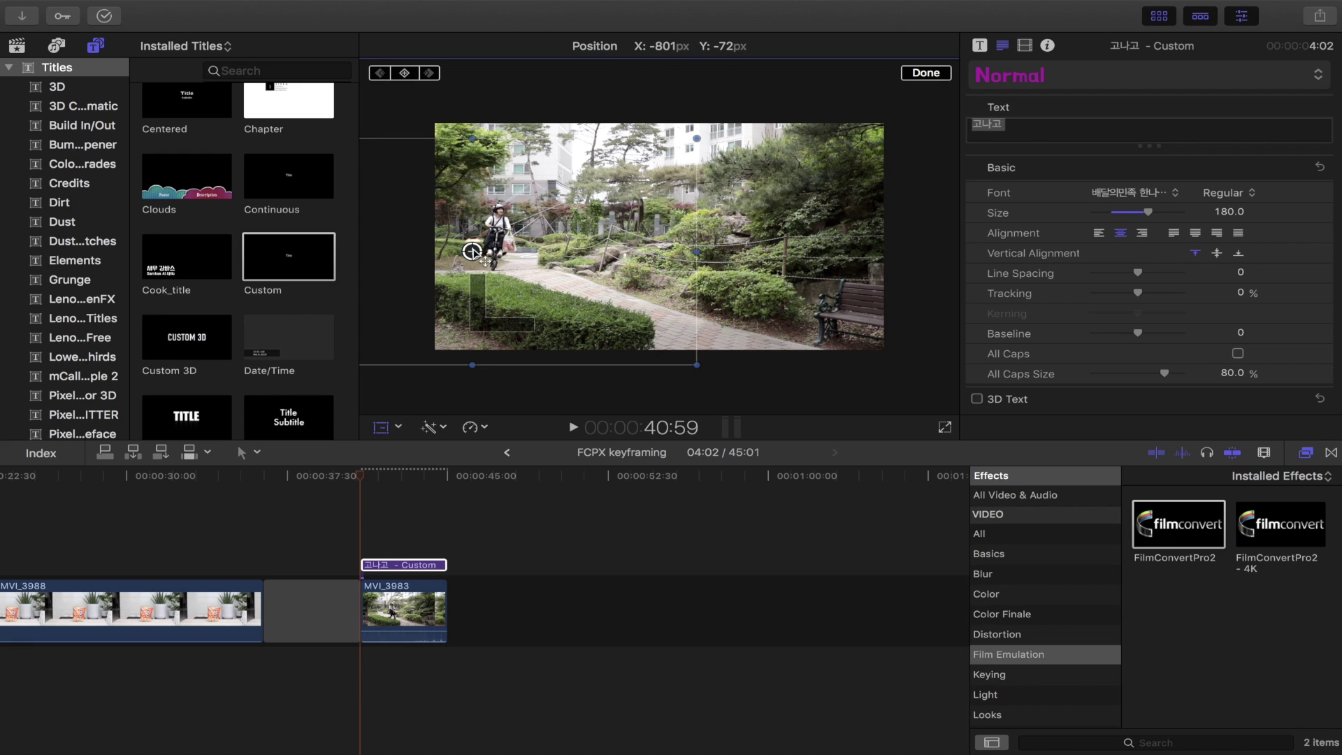
{"action": "left_click_drag", "start_coordinate": [484, 261], "coordinate": [502, 264]}
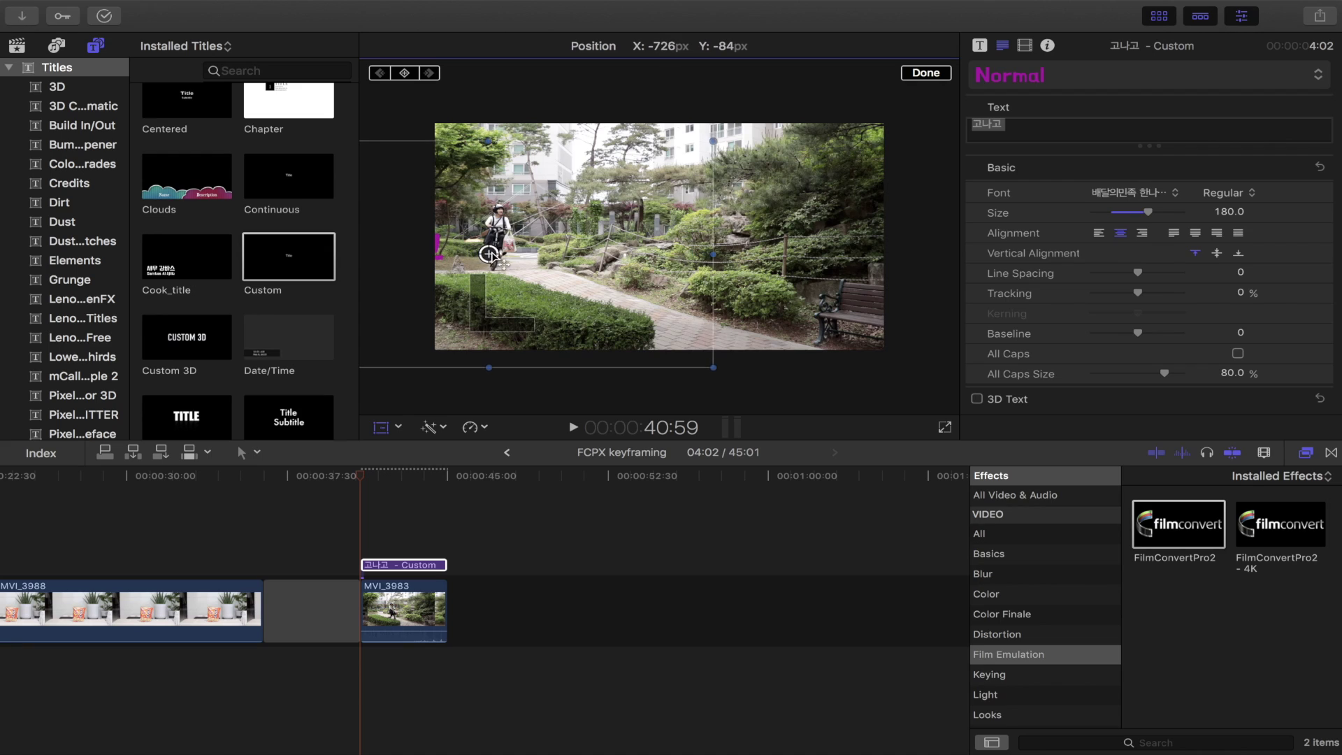
{"action": "left_click_drag", "start_coordinate": [362, 565], "coordinate": [373, 565]}
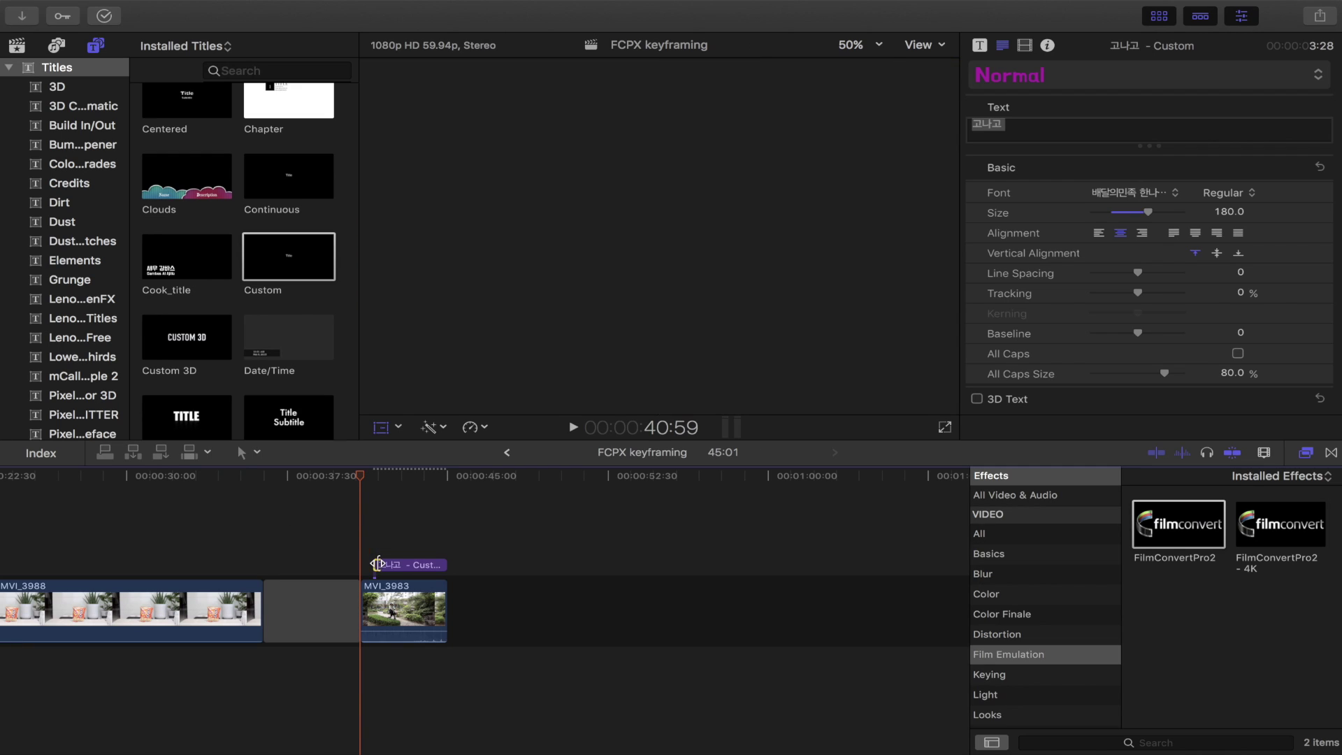
{"action": "left_click", "coordinate": [381, 427]}
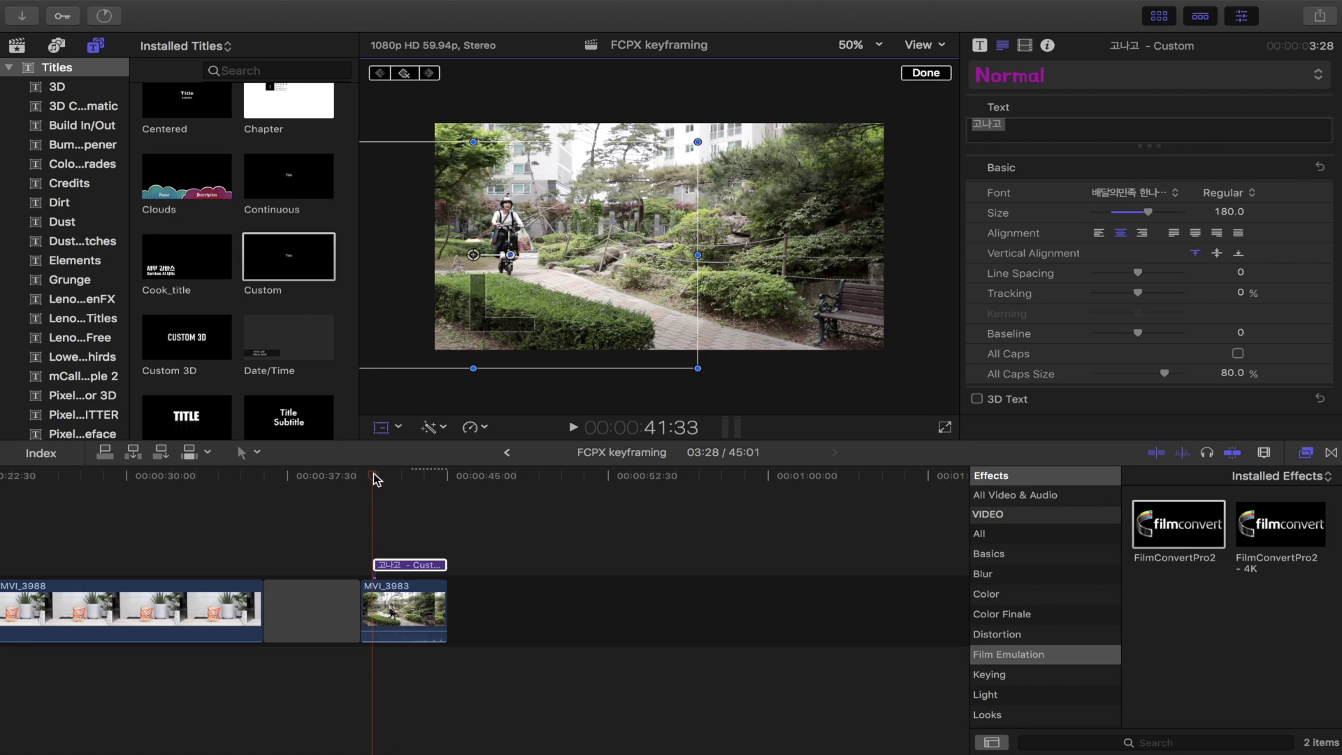
Step: Later in the clip, drag the 고나고 title across to the right side of the frame
{"action": "left_click_drag", "start_coordinate": [373, 477], "coordinate": [413, 478]}
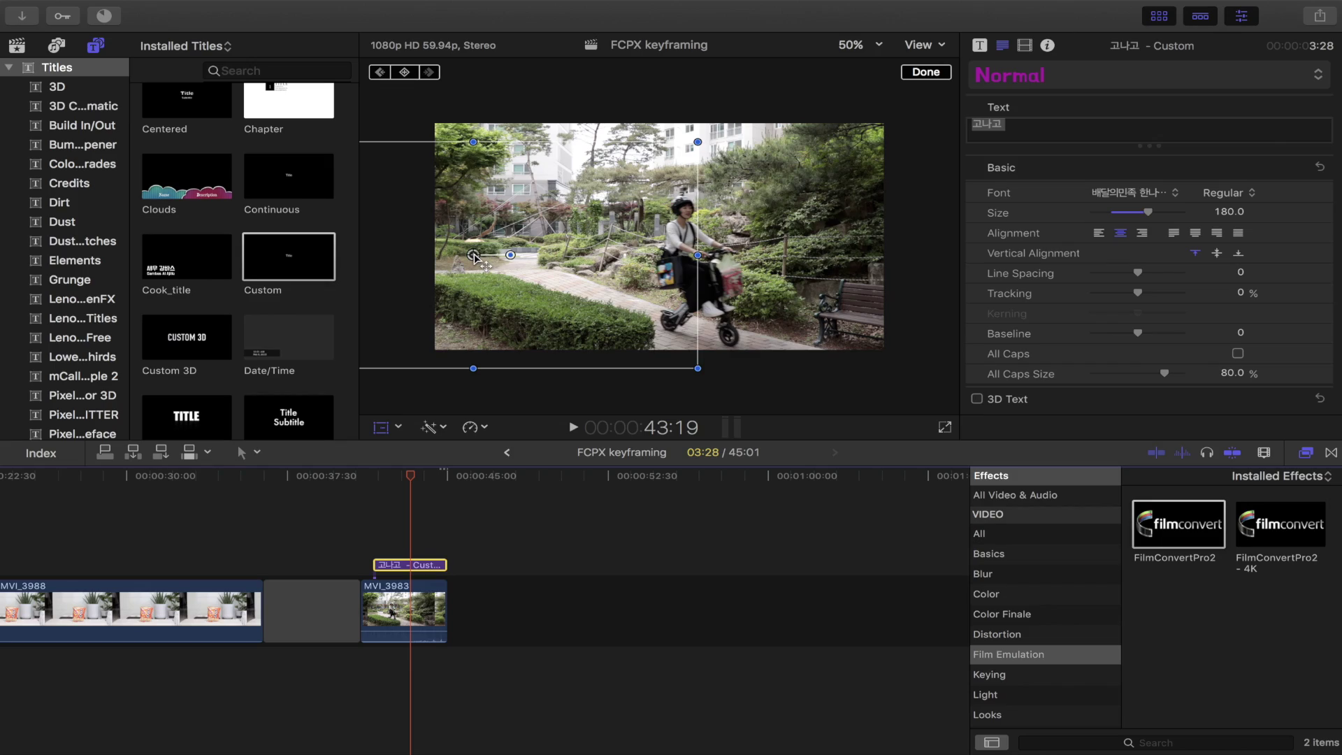
{"action": "left_click_drag", "start_coordinate": [474, 257], "coordinate": [741, 260]}
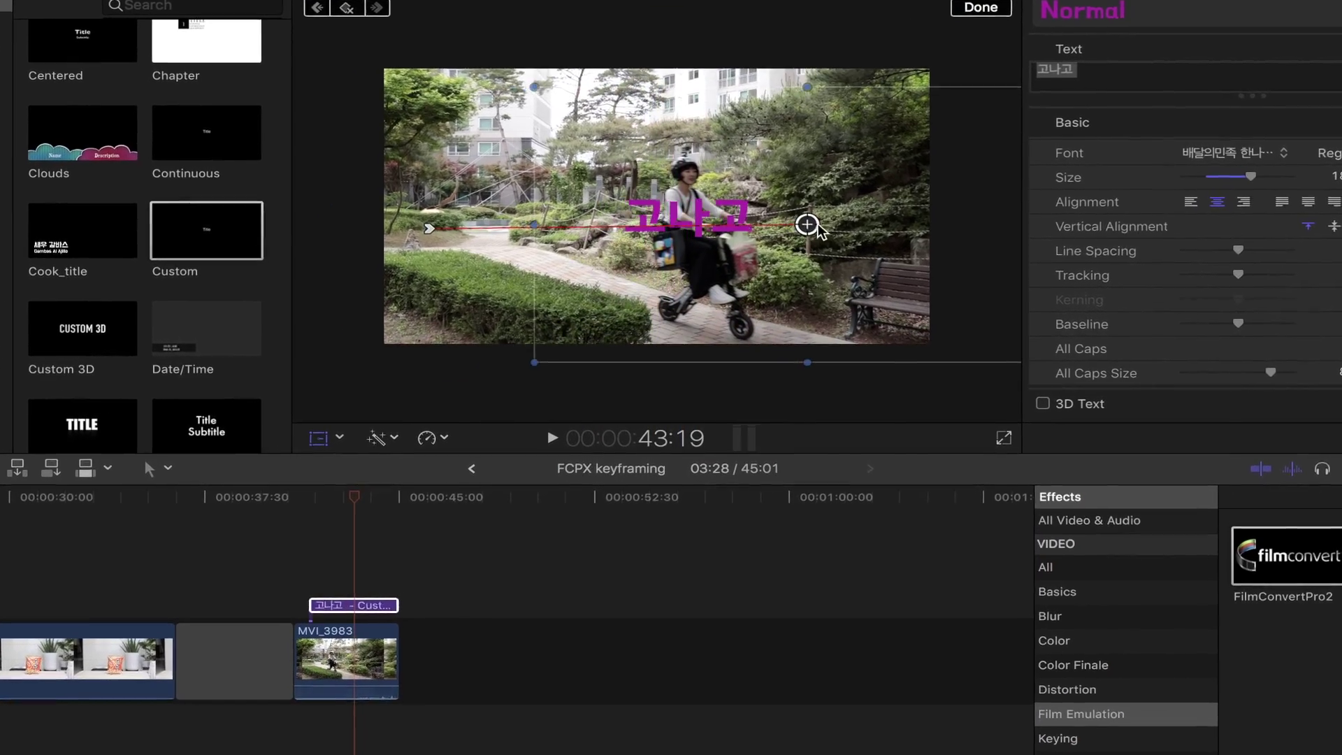
{"action": "left_click_drag", "start_coordinate": [753, 239], "coordinate": [944, 211]}
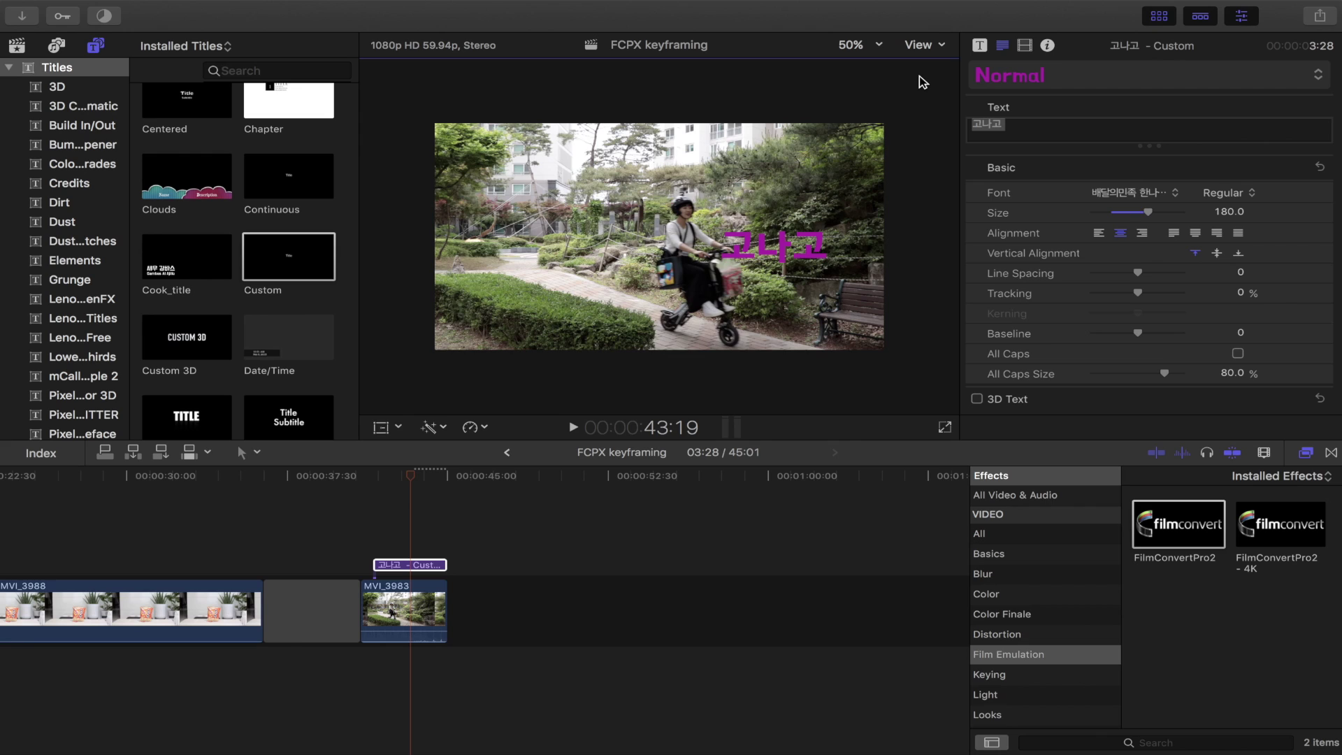
{"action": "left_click", "coordinate": [353, 555]}
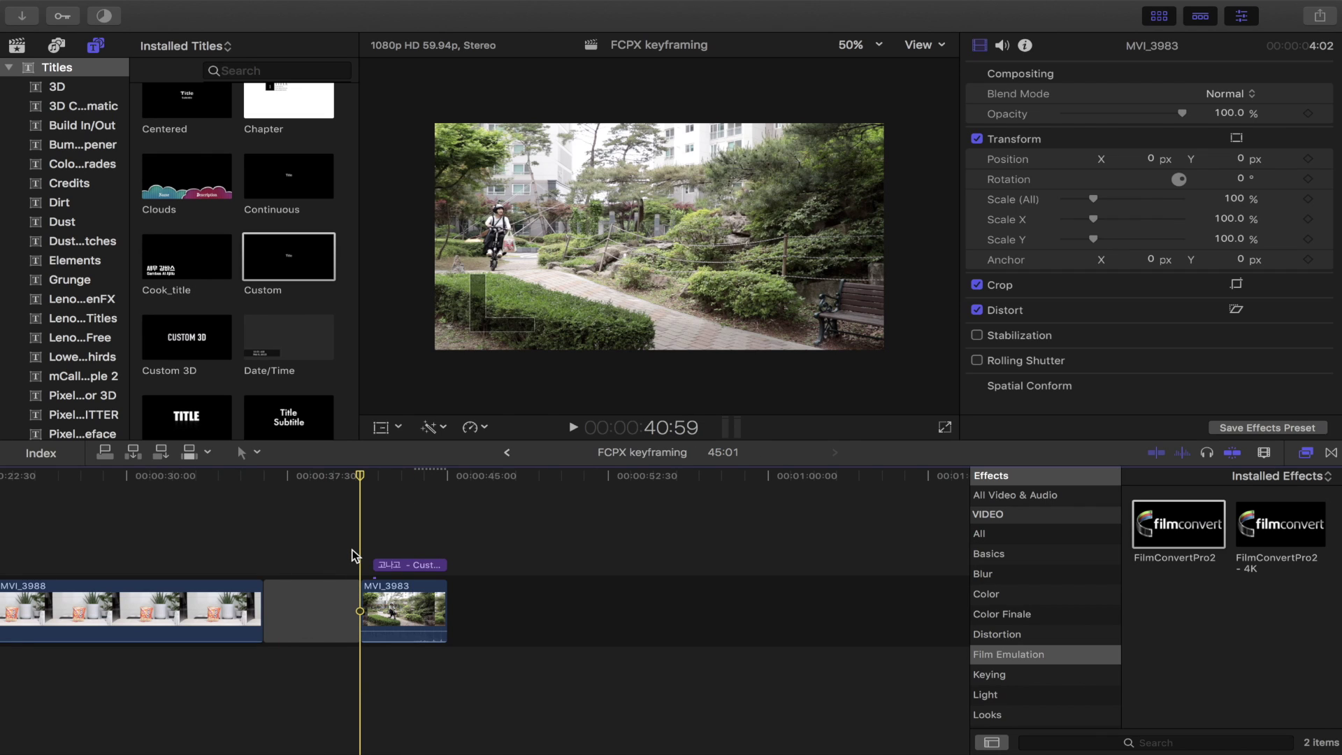
{"action": "key", "text": "space"}
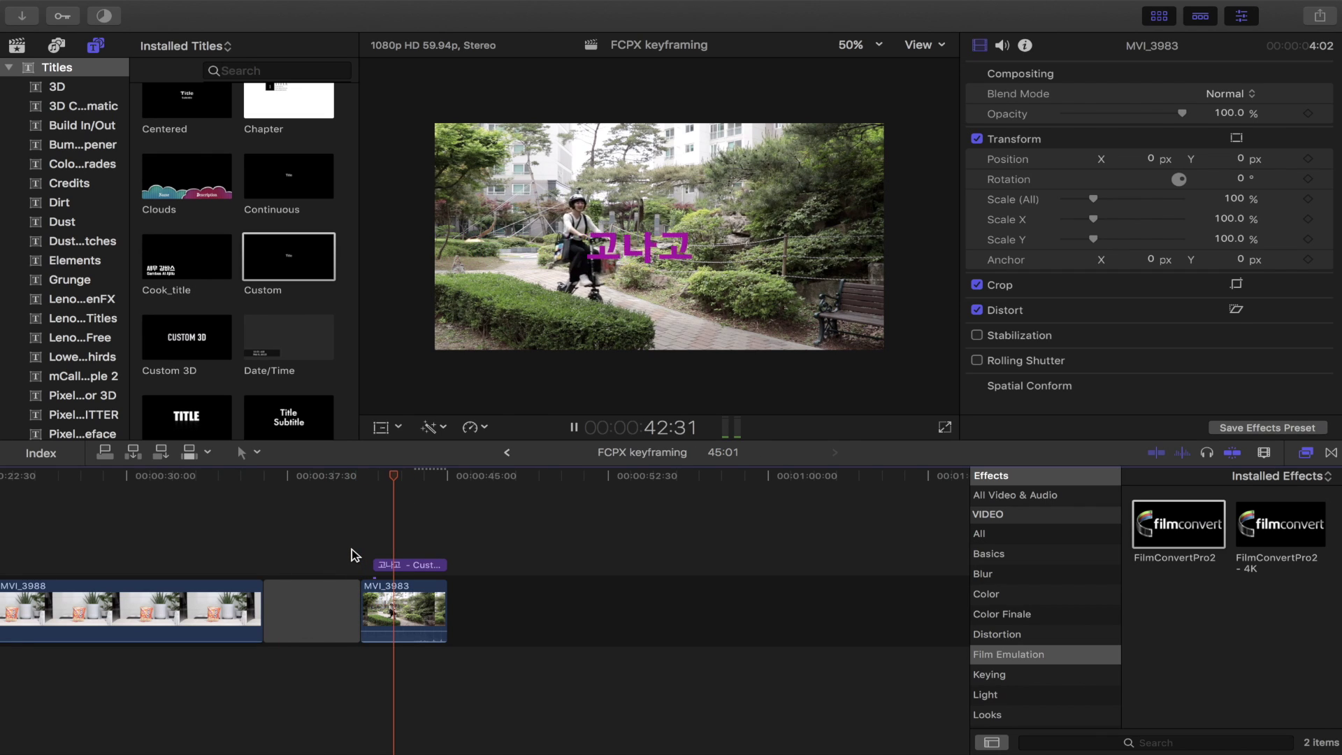
{"action": "key", "text": "space"}
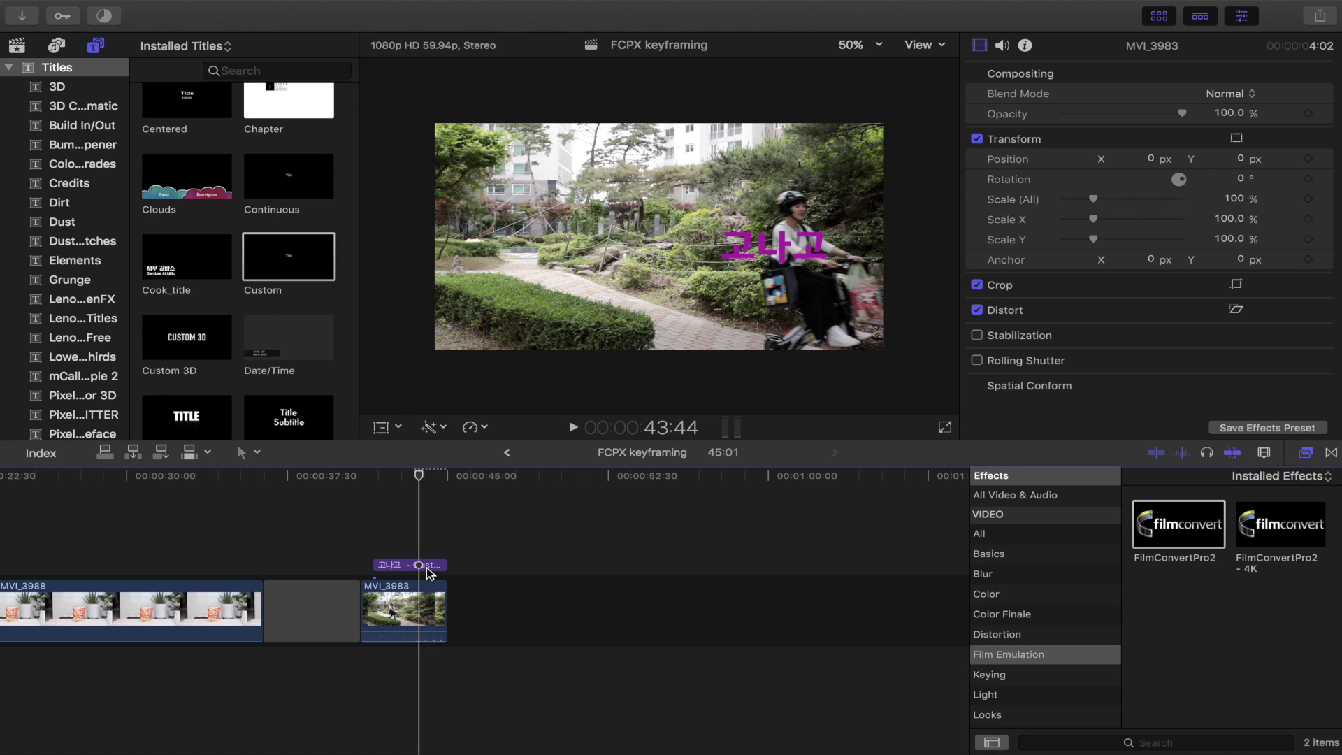
{"action": "left_click", "coordinate": [426, 567]}
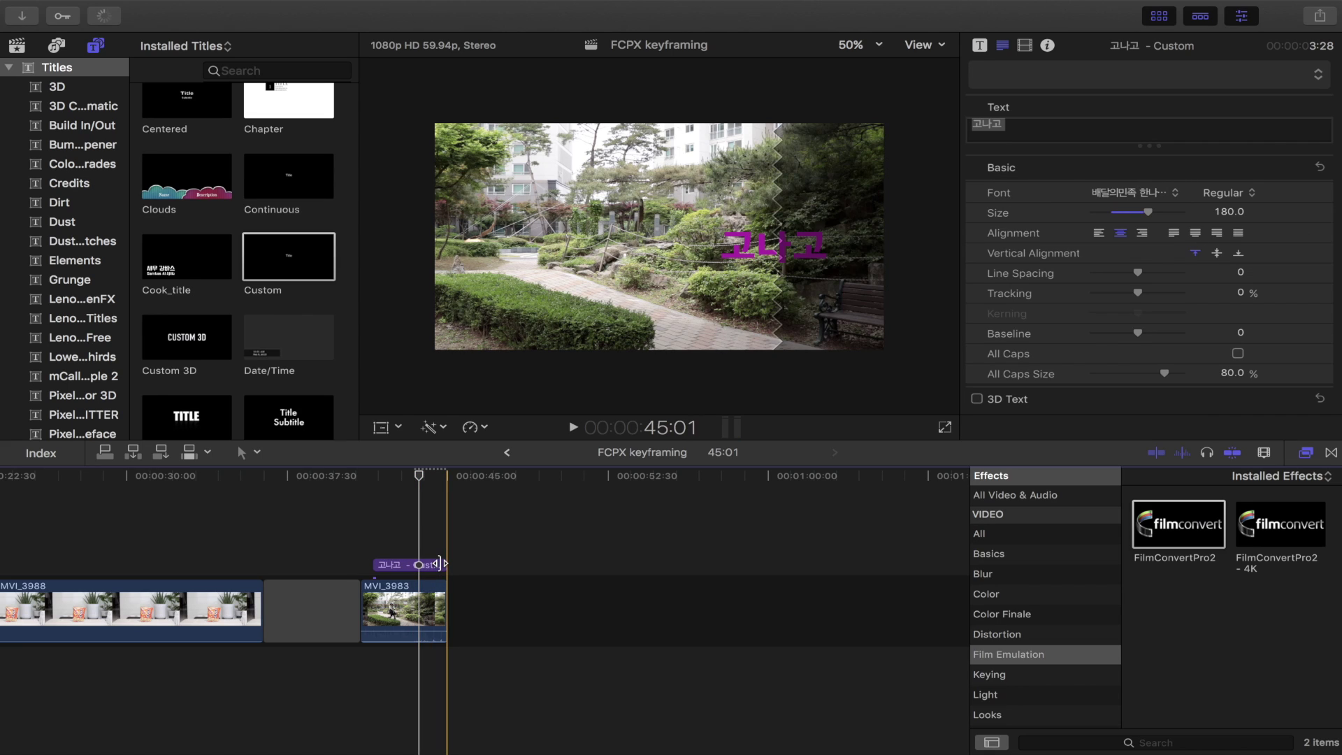
{"action": "left_click", "coordinate": [360, 553]}
{"action": "key", "text": "space"}
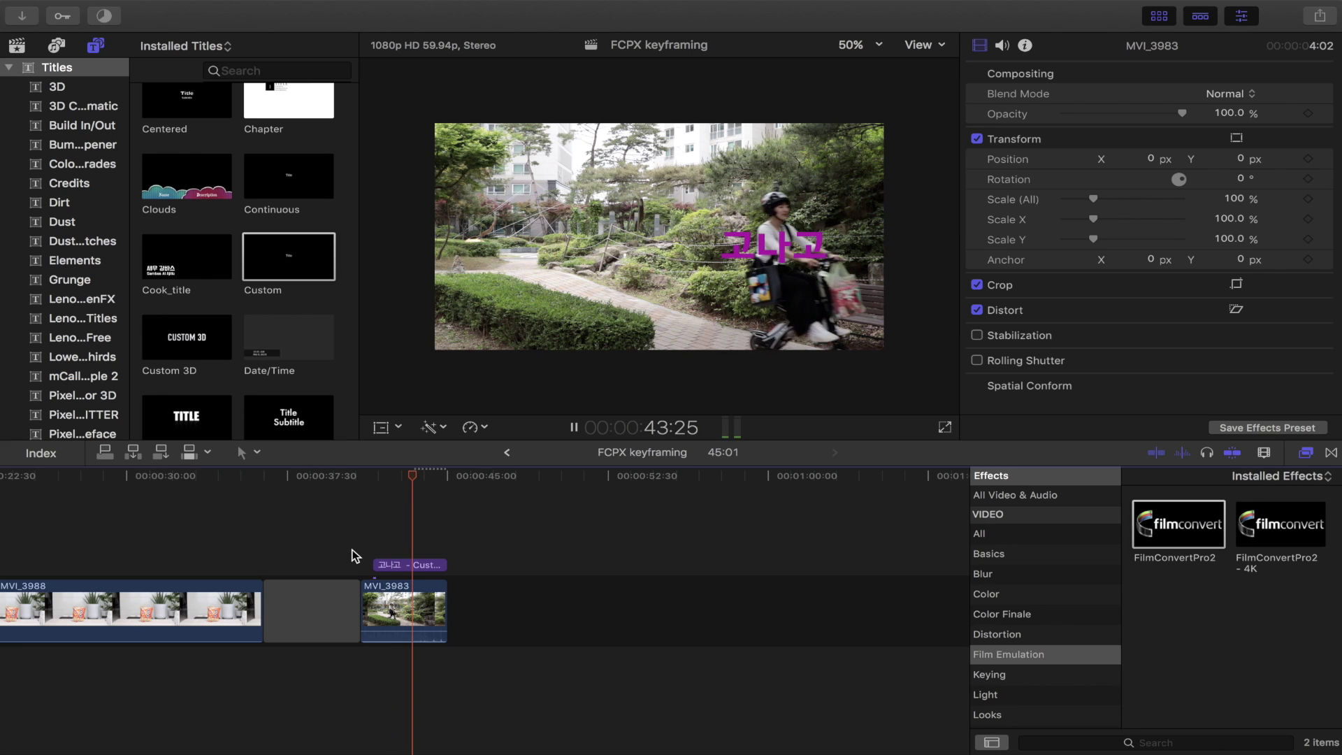
{"action": "key", "text": "space"}
{"action": "left_click", "coordinate": [432, 575]}
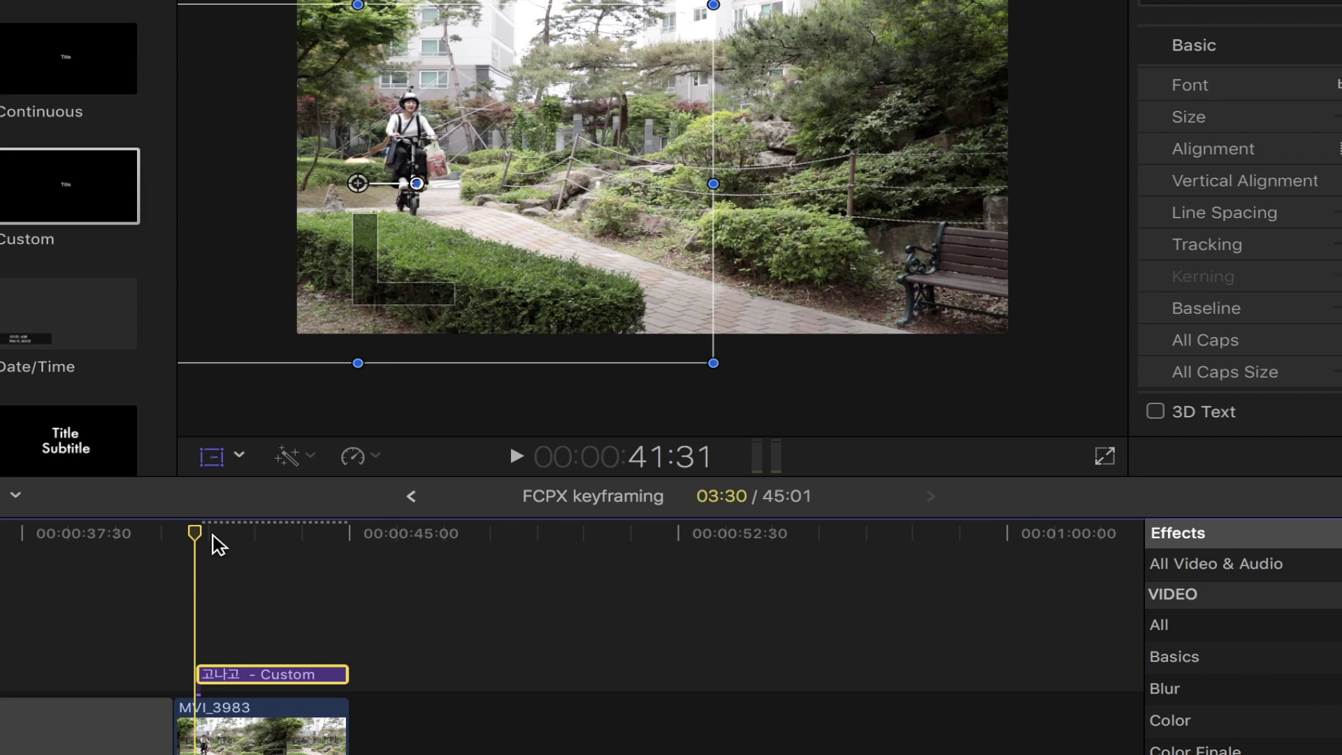
Step: At 41:58, move the 고나고 title to the right of the bike rider
{"action": "left_click", "coordinate": [218, 536]}
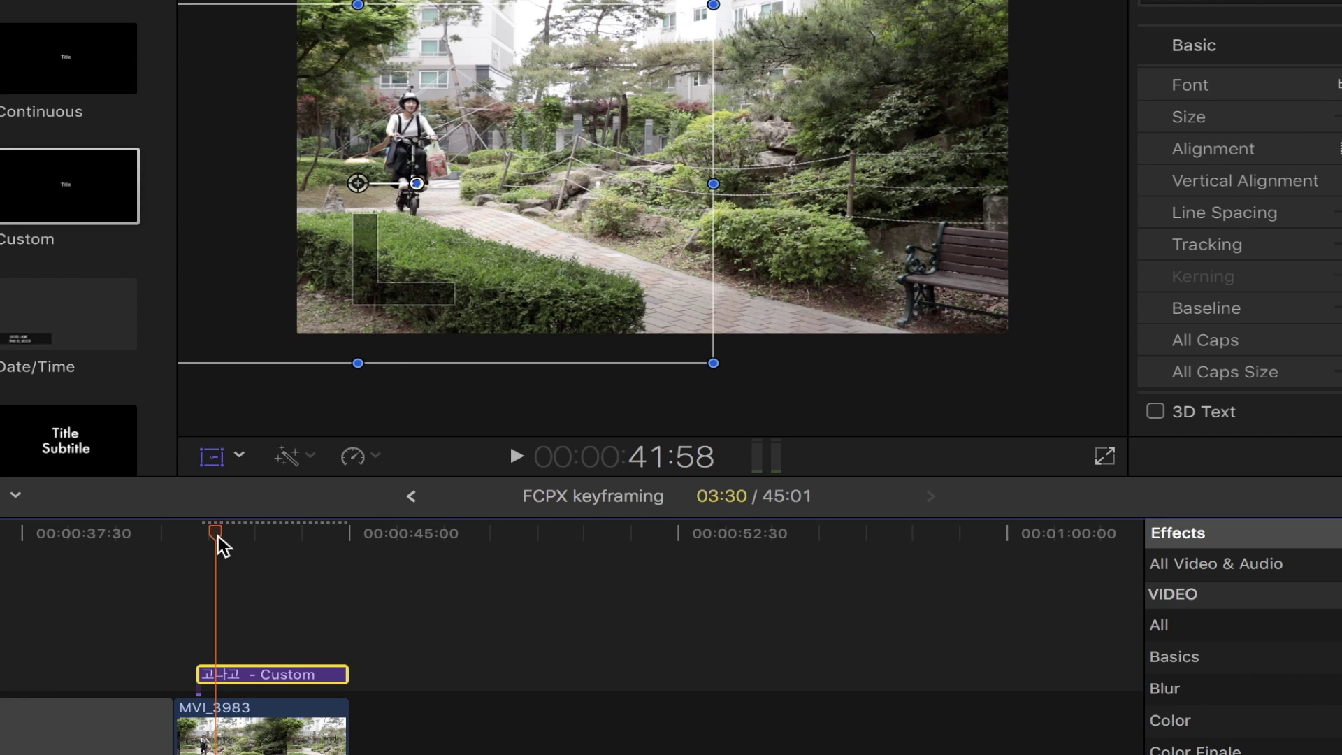
{"action": "left_click_drag", "start_coordinate": [473, 254], "coordinate": [820, 252]}
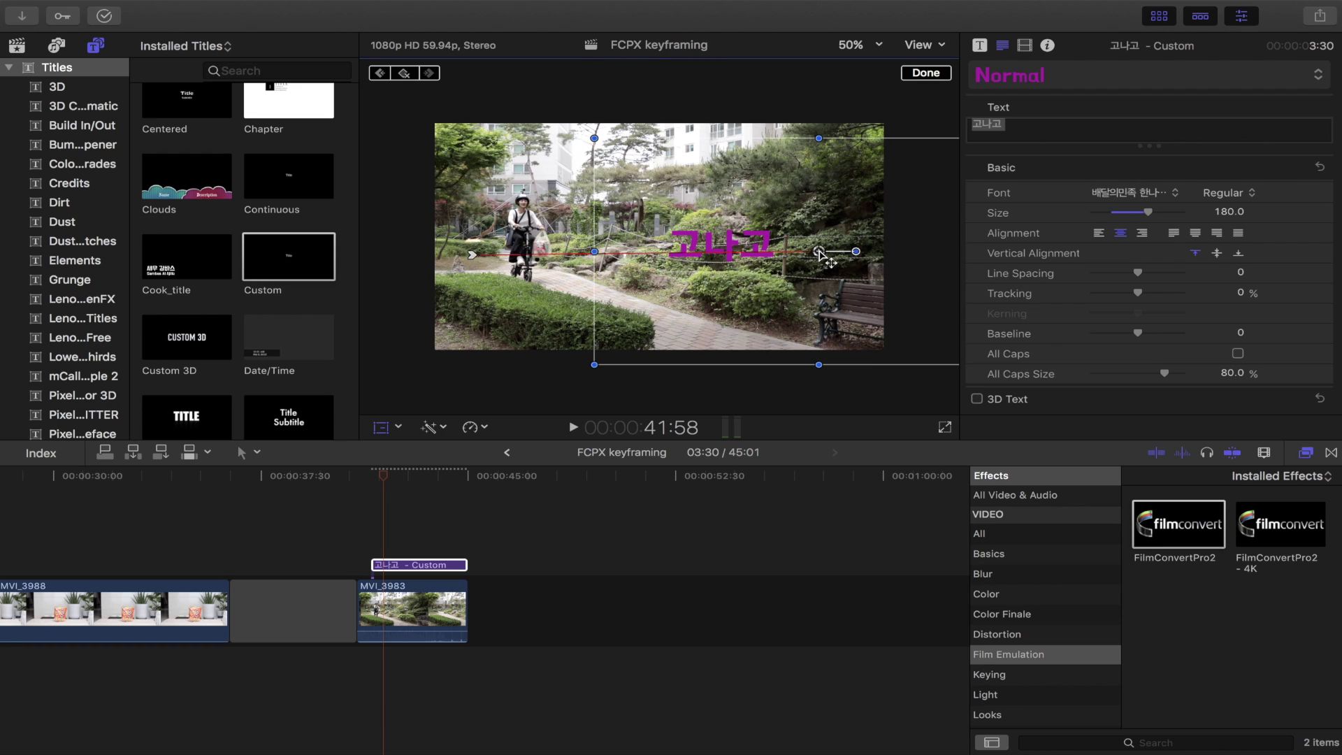
{"action": "left_click", "coordinate": [926, 73]}
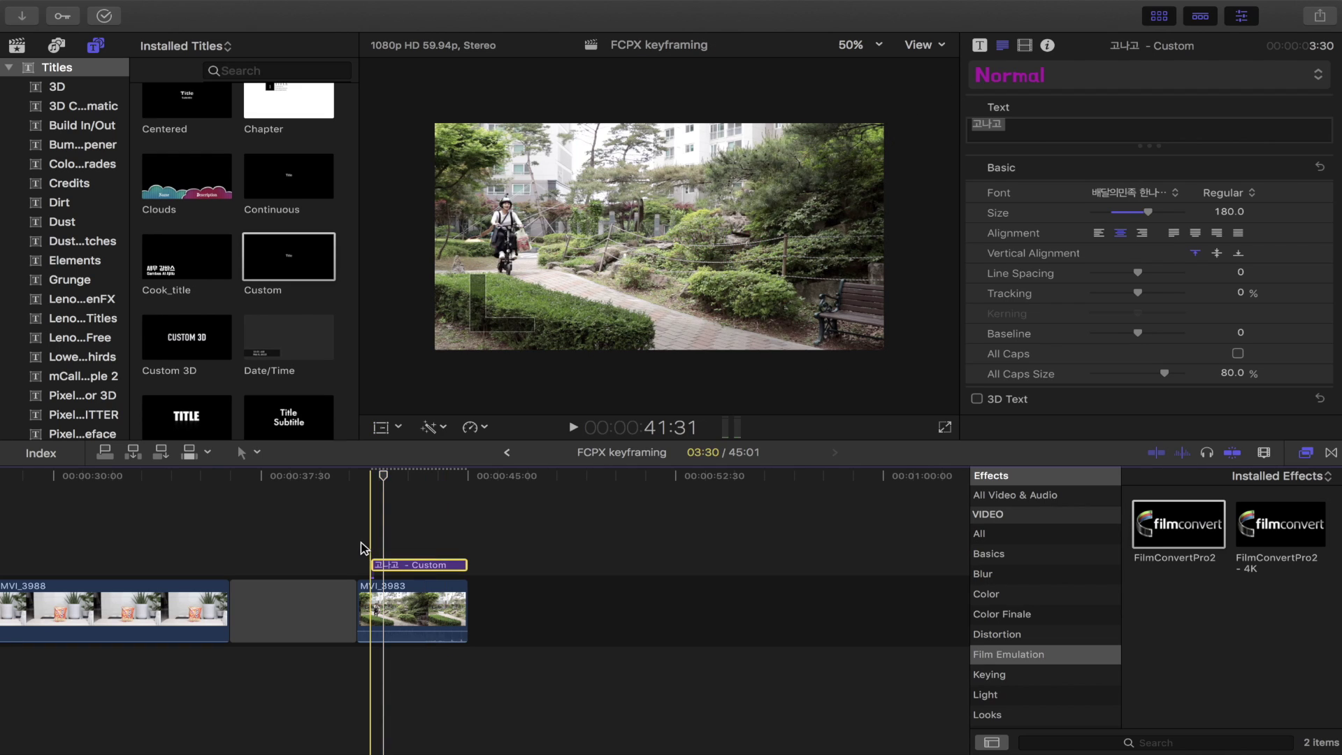
Step: Play back the title slide to review it, stopping at 43:06 with position controls shown
{"action": "left_click", "coordinate": [362, 559]}
{"action": "key", "text": "space"}
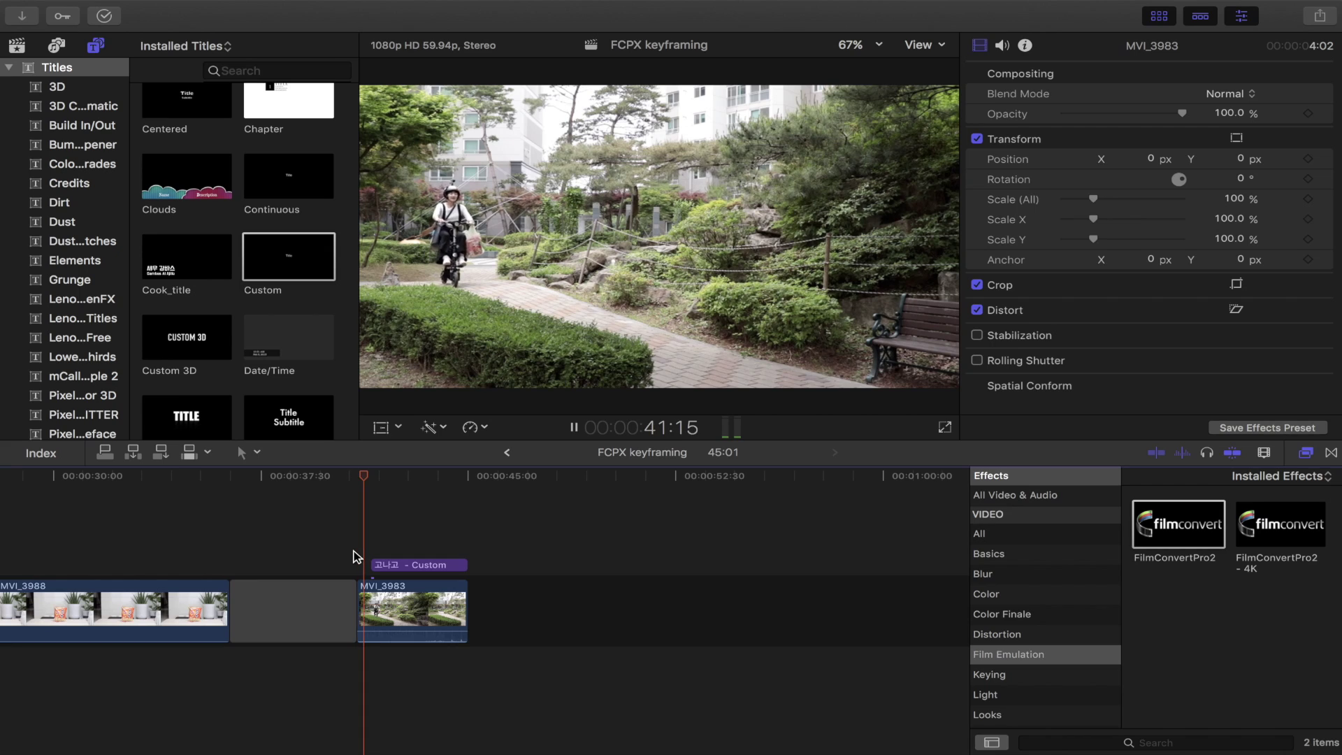
{"action": "key", "text": "space"}
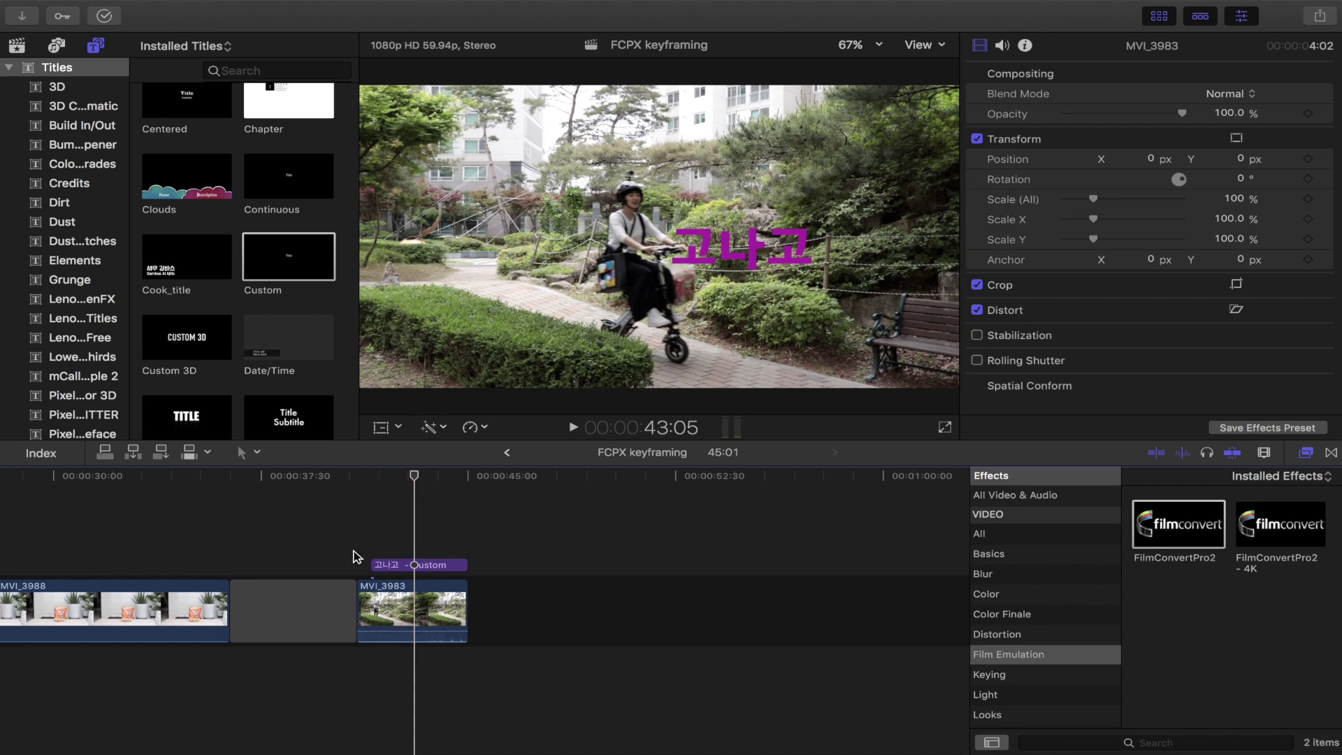
{"action": "key", "text": "shift+slash"}
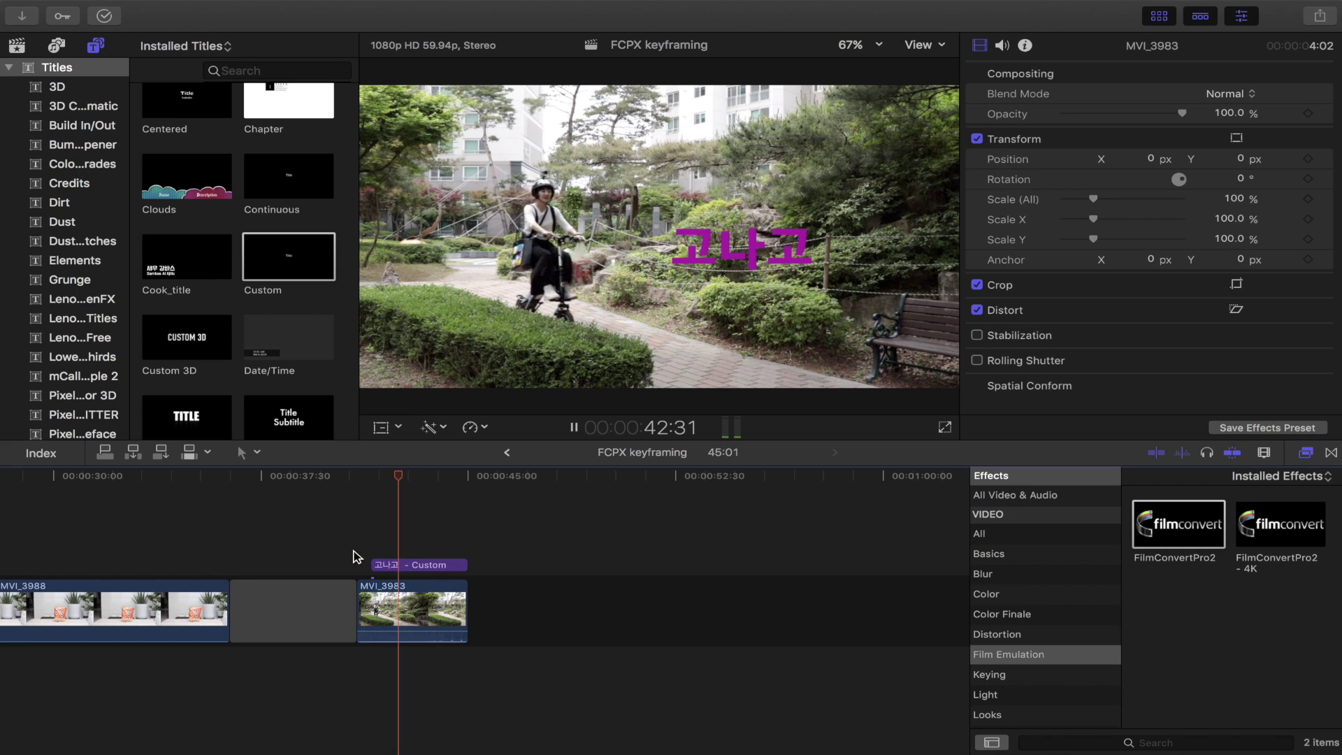
{"action": "left_click", "coordinate": [412, 550]}
{"action": "key", "text": "space"}
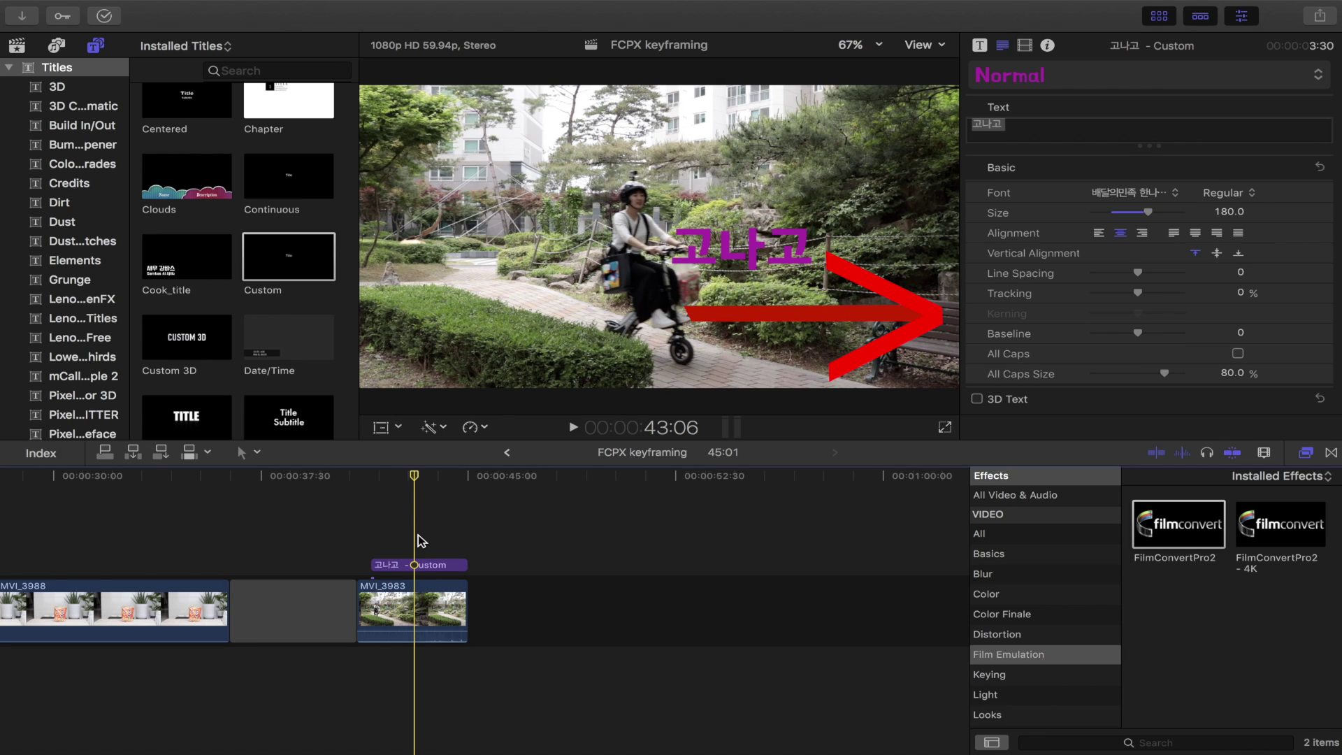
{"action": "key", "text": "shift+t"}
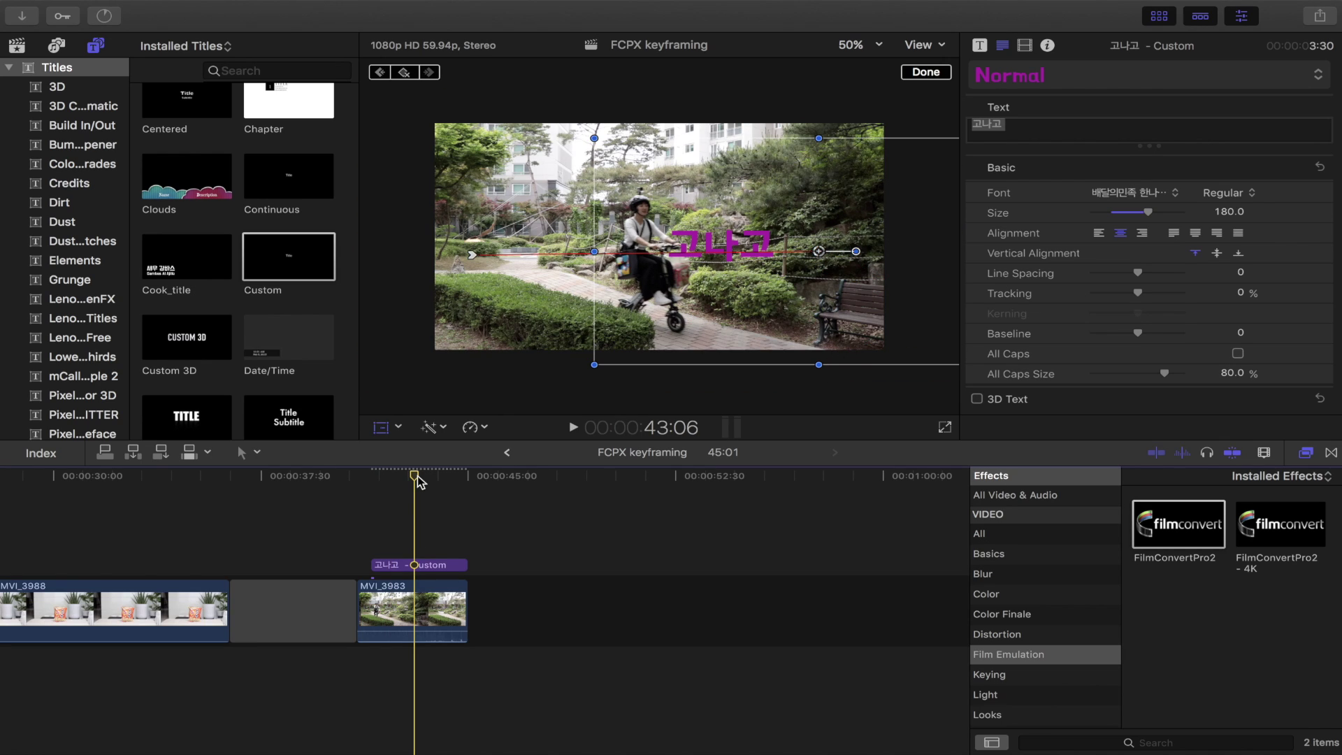
Step: Keyframe the title's position at 43:09, then push it off the right edge (X 1612 px) a second later
{"action": "mouse_move", "coordinate": [418, 482]}
{"action": "left_mouse_down"}
{"action": "mouse_move", "coordinate": [440, 481]}
{"action": "mouse_move", "coordinate": [418, 549]}
{"action": "left_mouse_up"}
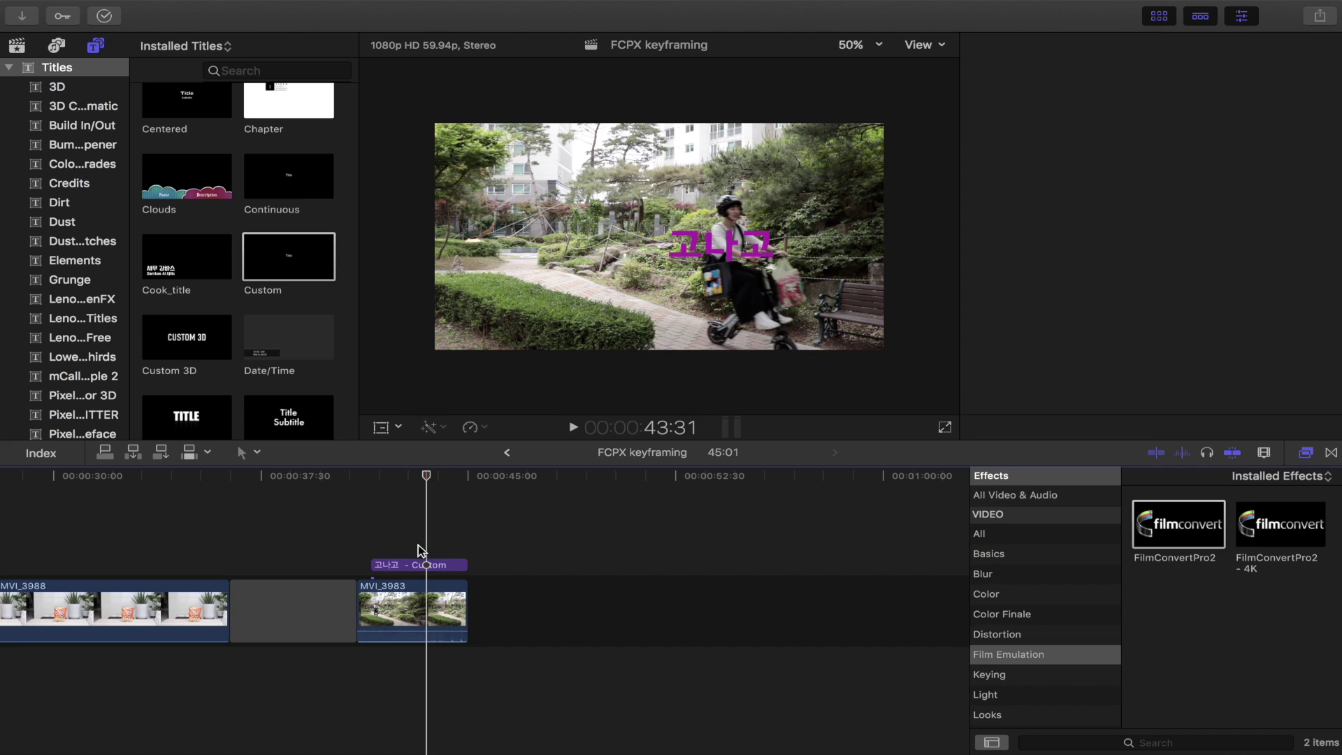
{"action": "left_click", "coordinate": [420, 566]}
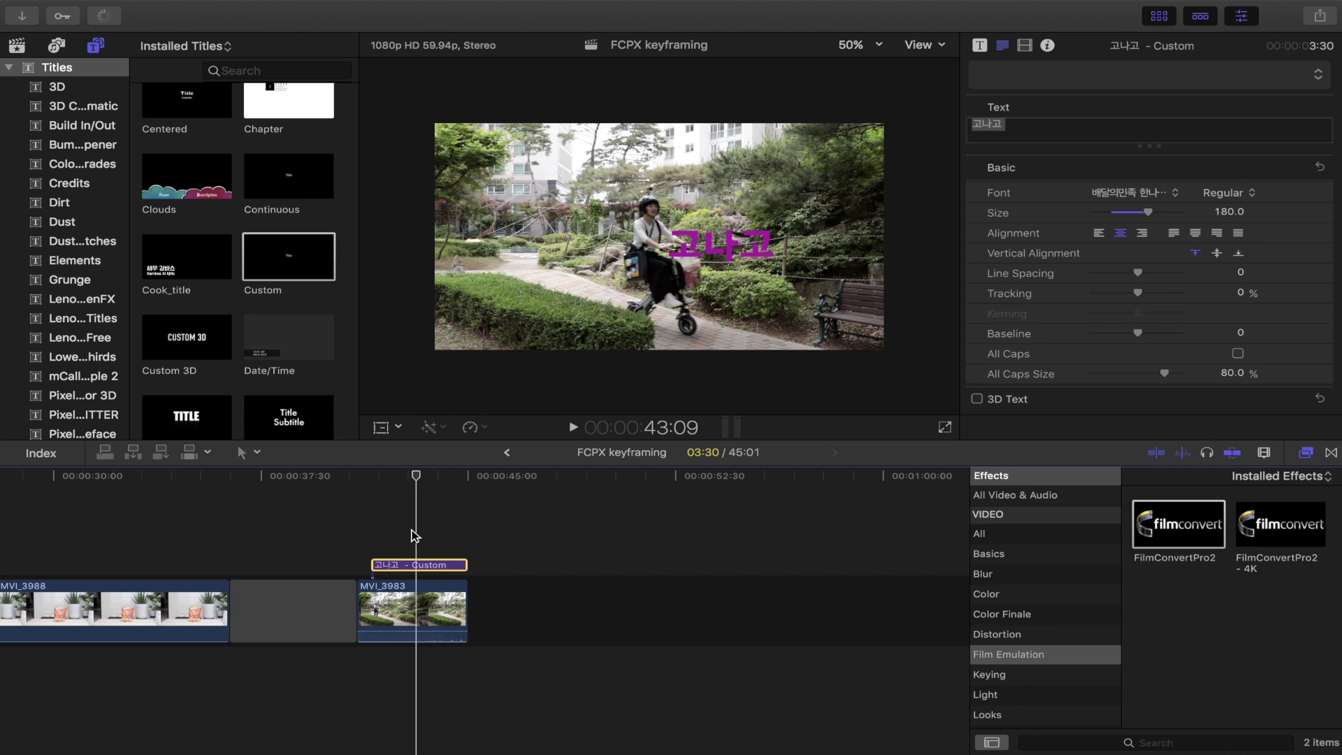
{"action": "left_click", "coordinate": [381, 427]}
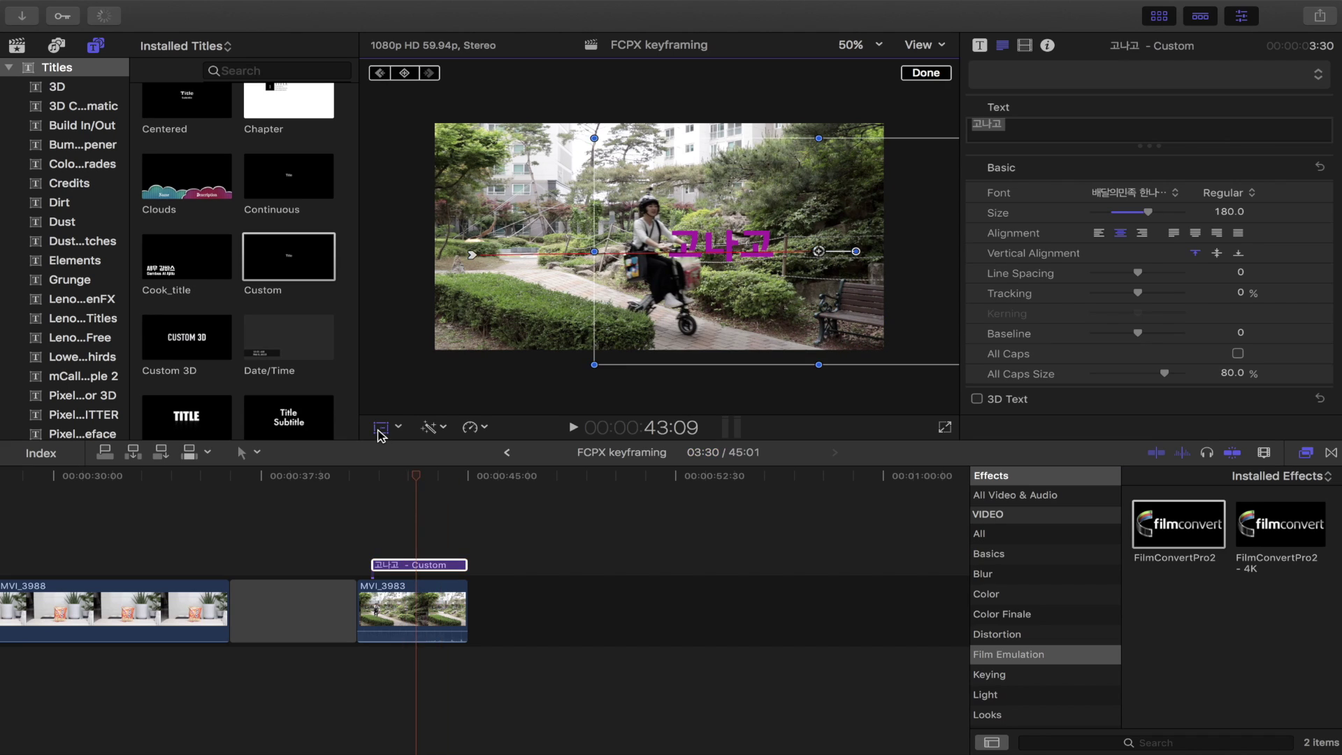
{"action": "left_click", "coordinate": [404, 74]}
{"action": "left_click_drag", "start_coordinate": [417, 478], "coordinate": [441, 478]}
{"action": "mouse_move", "coordinate": [823, 253]}
{"action": "left_mouse_down"}
{"action": "mouse_move", "coordinate": [930, 246]}
{"action": "mouse_move", "coordinate": [1052, 262]}
{"action": "left_mouse_up"}
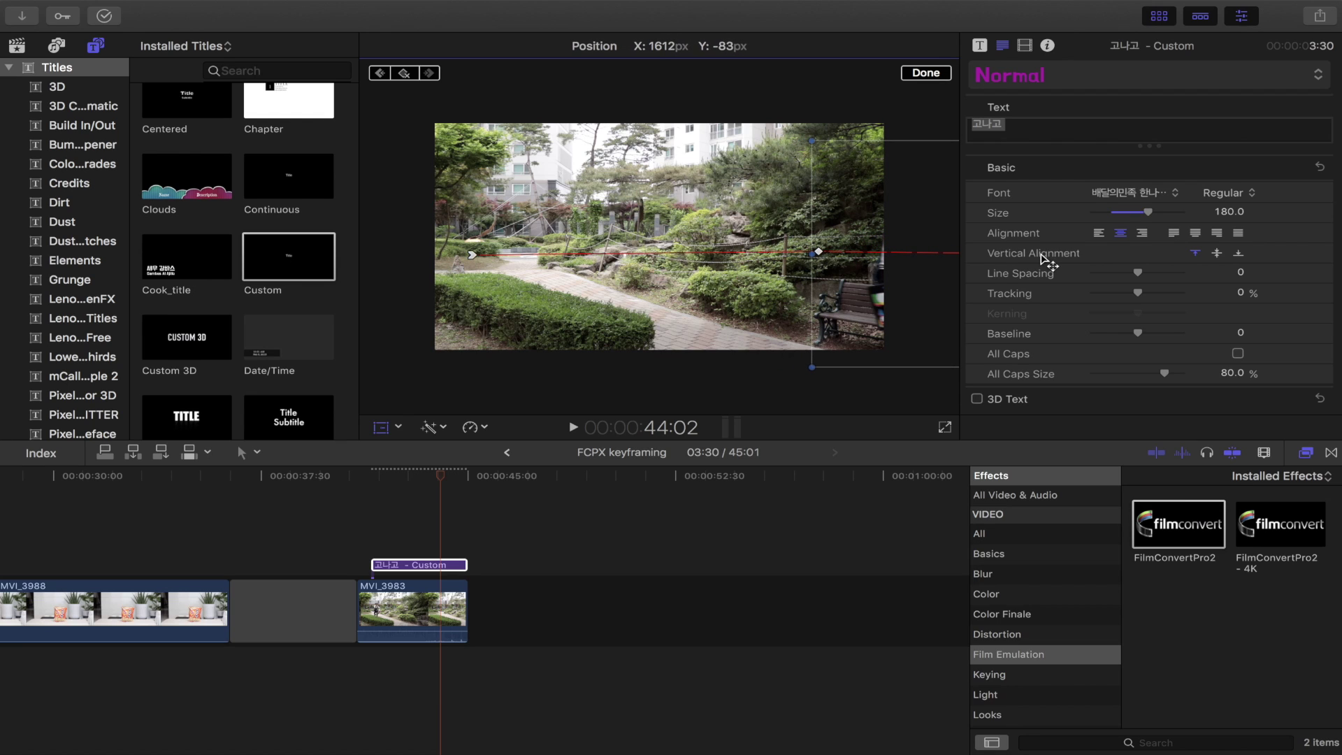
{"action": "left_click", "coordinate": [925, 73]}
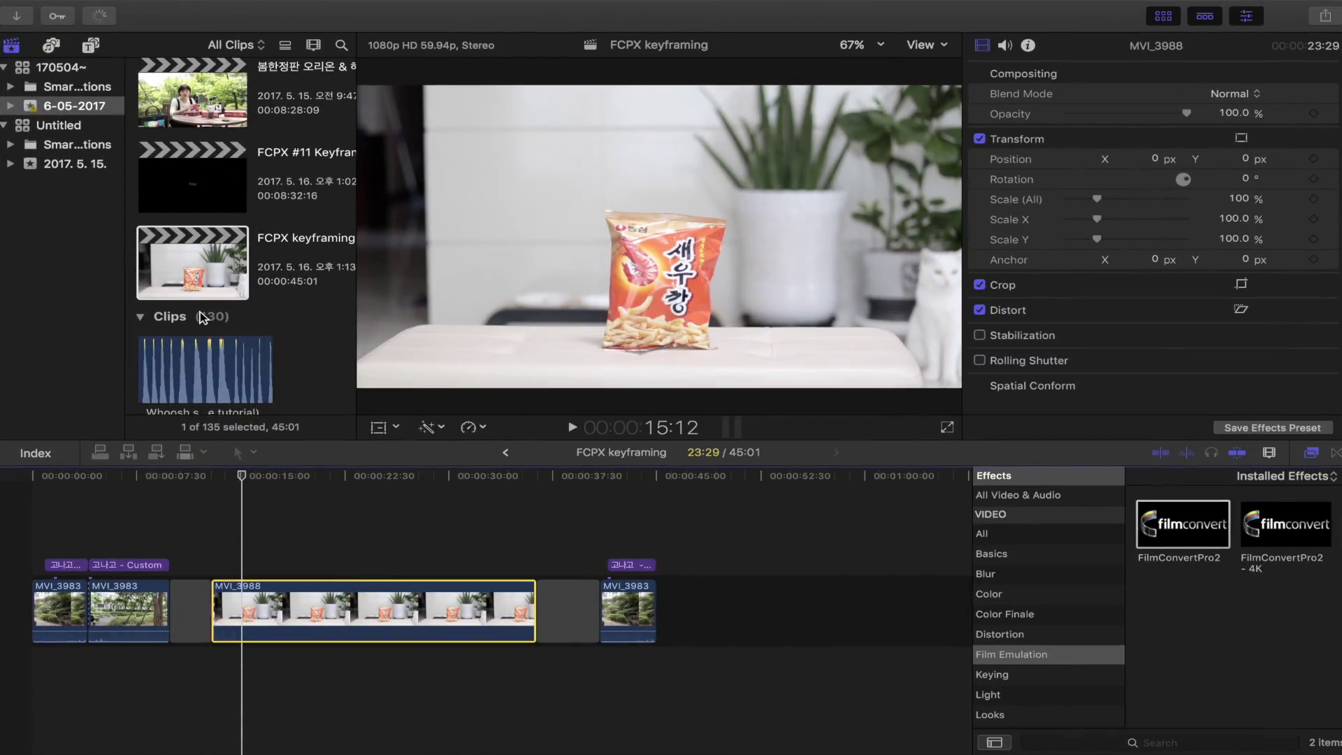
Step: Scroll the clip browser down to the ES_Trilla music tracks
{"action": "scroll", "coordinate": [201, 318], "scroll_direction": "down", "scroll_amount": 5}
{"action": "scroll", "coordinate": [201, 318], "scroll_direction": "down", "scroll_amount": 4}
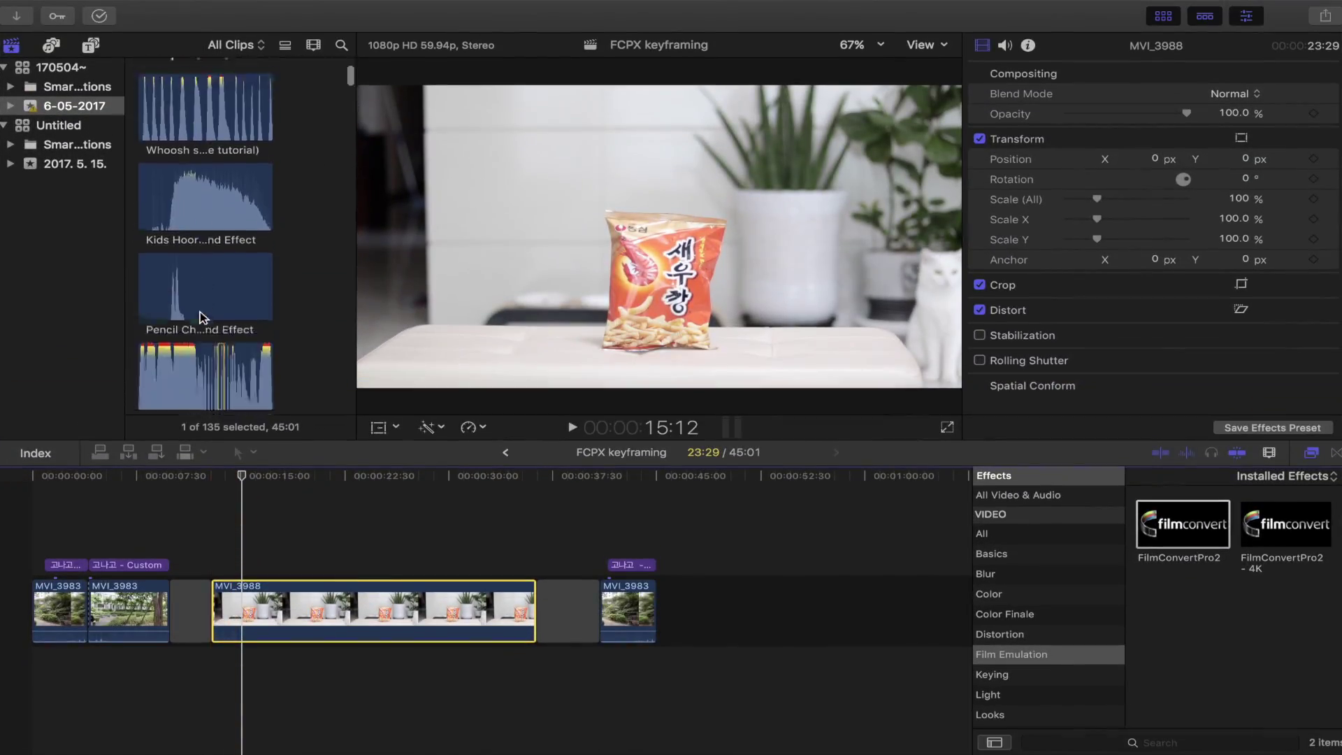
{"action": "scroll", "coordinate": [201, 318], "scroll_direction": "down", "scroll_amount": 10}
{"action": "scroll", "coordinate": [201, 318], "scroll_direction": "down", "scroll_amount": 10}
{"action": "scroll", "coordinate": [201, 318], "scroll_direction": "down", "scroll_amount": 10}
{"action": "scroll", "coordinate": [201, 318], "scroll_direction": "down", "scroll_amount": 10}
{"action": "scroll", "coordinate": [201, 318], "scroll_direction": "up", "scroll_amount": 5}
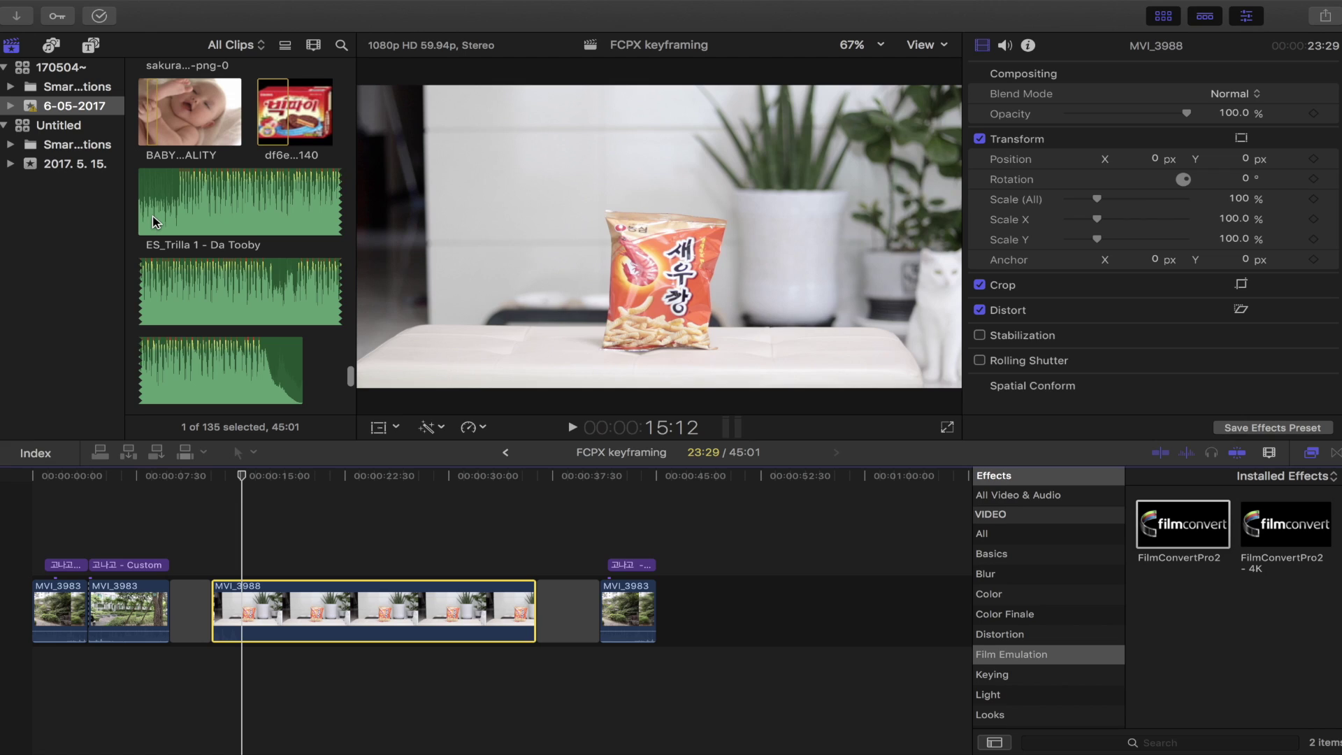
Step: Audition ES_Trilla 1 - Da Tooby and connect it beneath the MVI_3988 snack-bag clip
{"action": "left_click", "coordinate": [153, 221]}
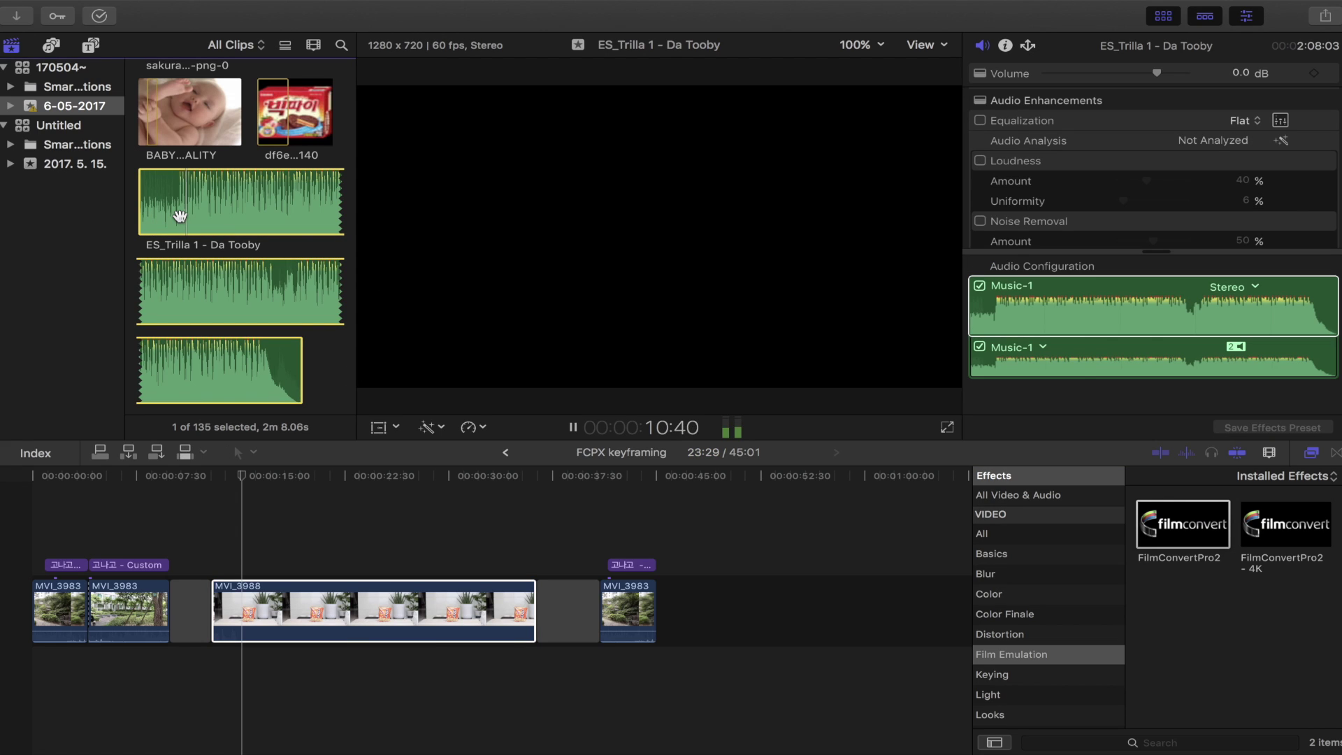
{"action": "key", "text": "XF86AudioRaiseVolume"}
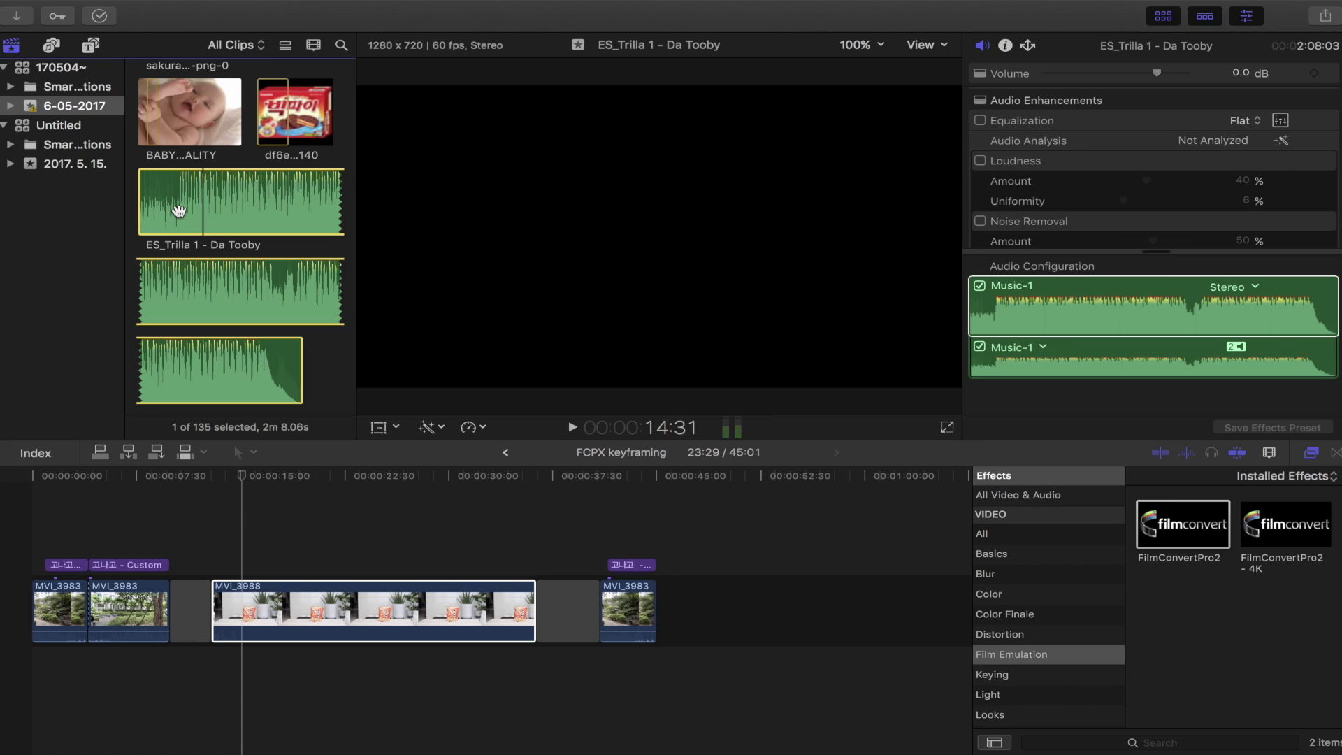
{"action": "left_click_drag", "start_coordinate": [197, 467], "coordinate": [175, 685]}
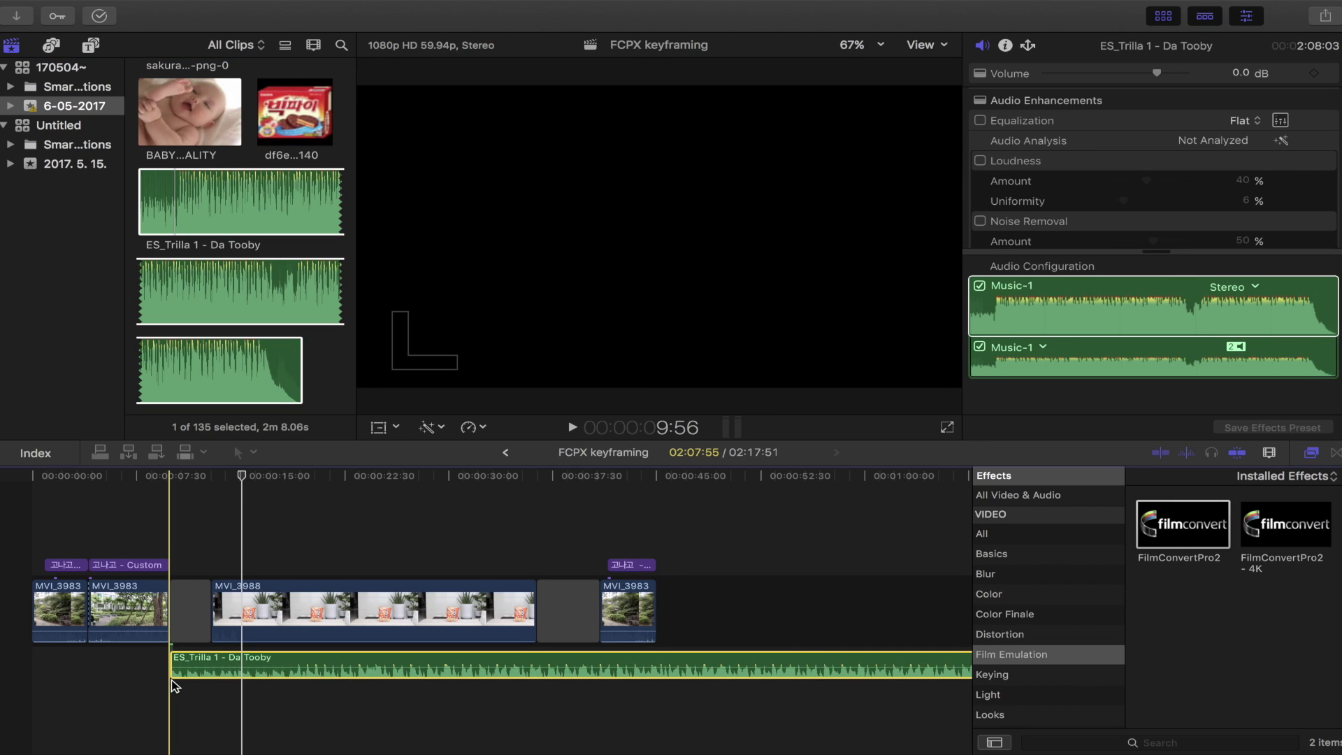
Step: Zoom the timeline and put the playhead at the start of the snack-bag clip
{"action": "left_click", "coordinate": [216, 608]}
{"action": "key", "text": "cmd+equal"}
{"action": "left_click", "coordinate": [138, 662]}
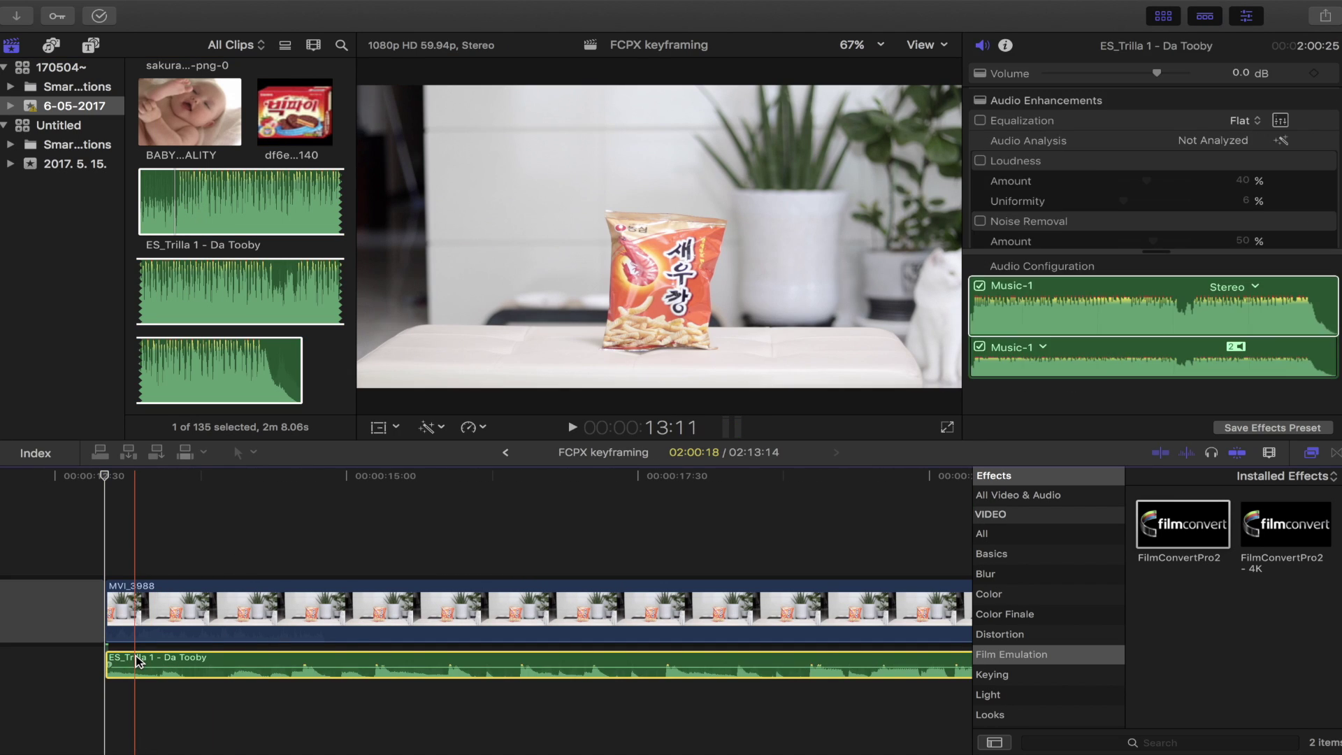
{"action": "key", "text": "cmd+minus"}
{"action": "left_click", "coordinate": [122, 568]}
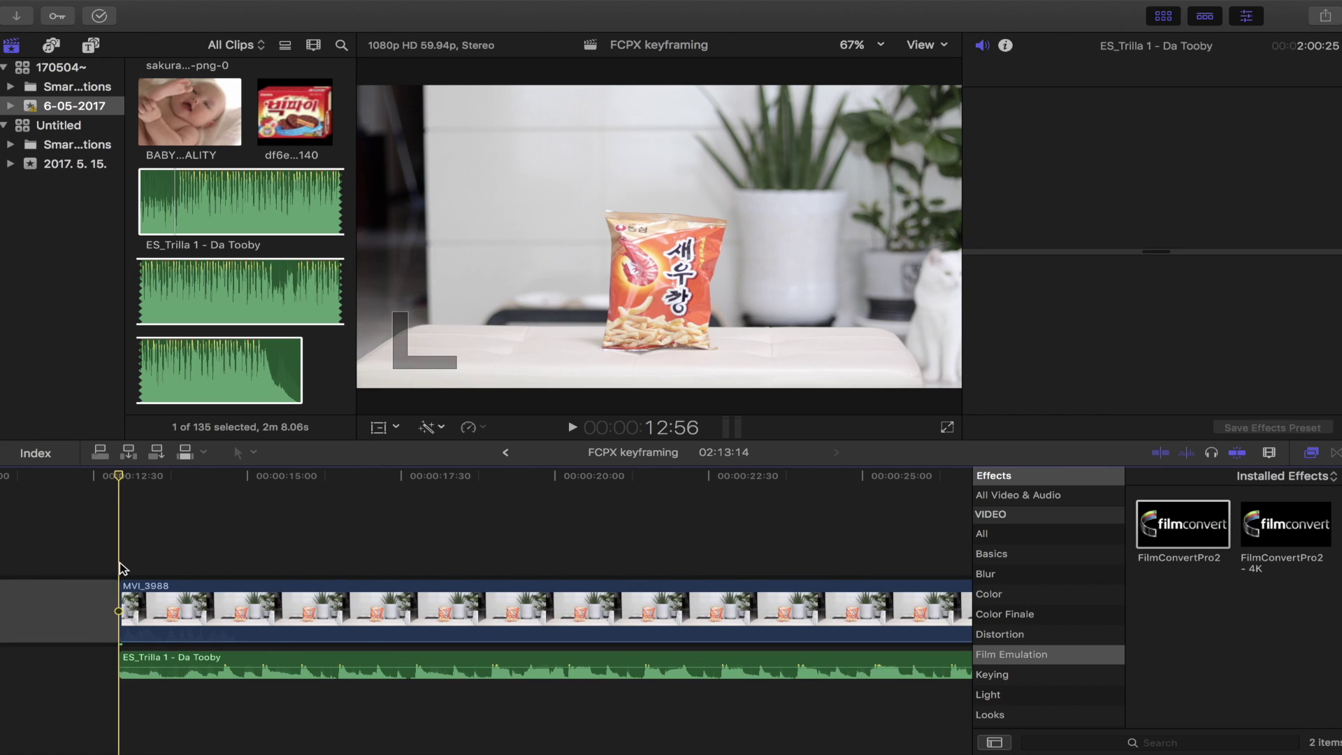
Step: Play the music and drop a marker on each beat of the ES_Trilla clip, up to about 27:02
{"action": "key", "text": "space"}
{"action": "left_click", "coordinate": [149, 661]}
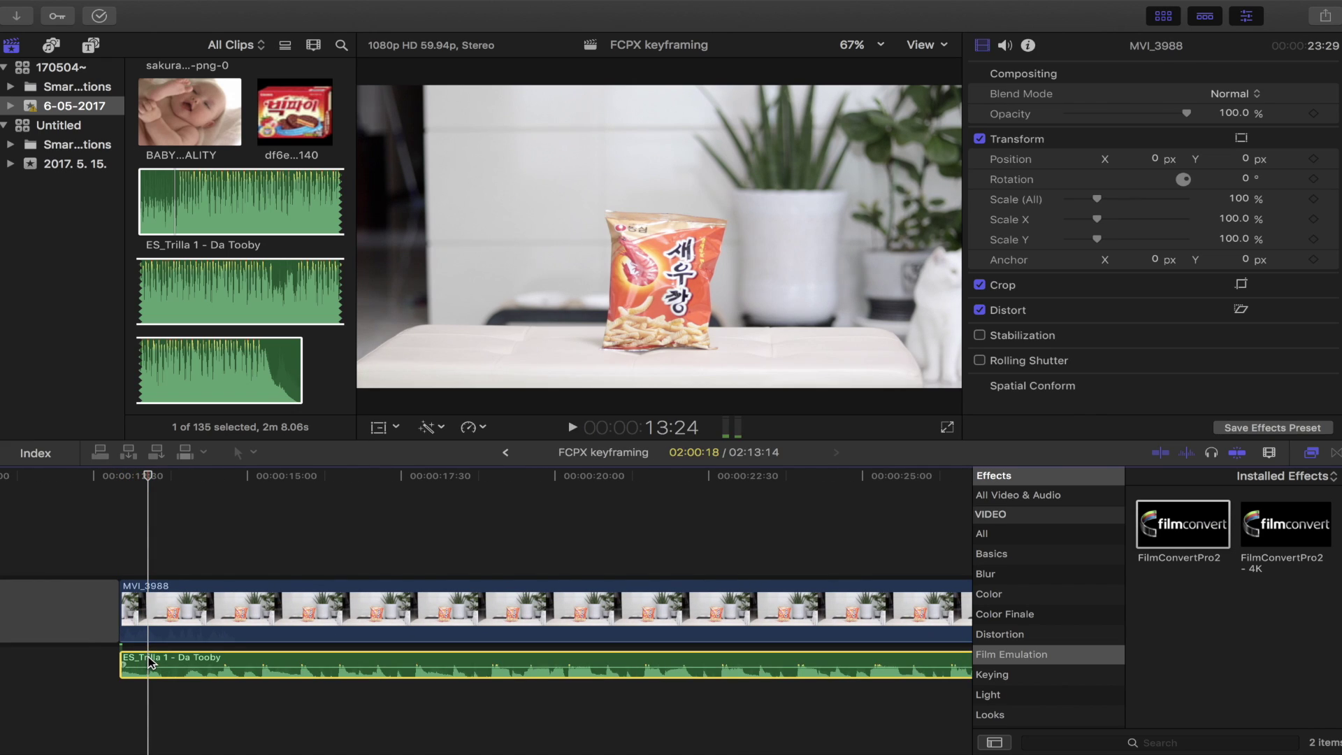
{"action": "key", "text": "alt+k"}
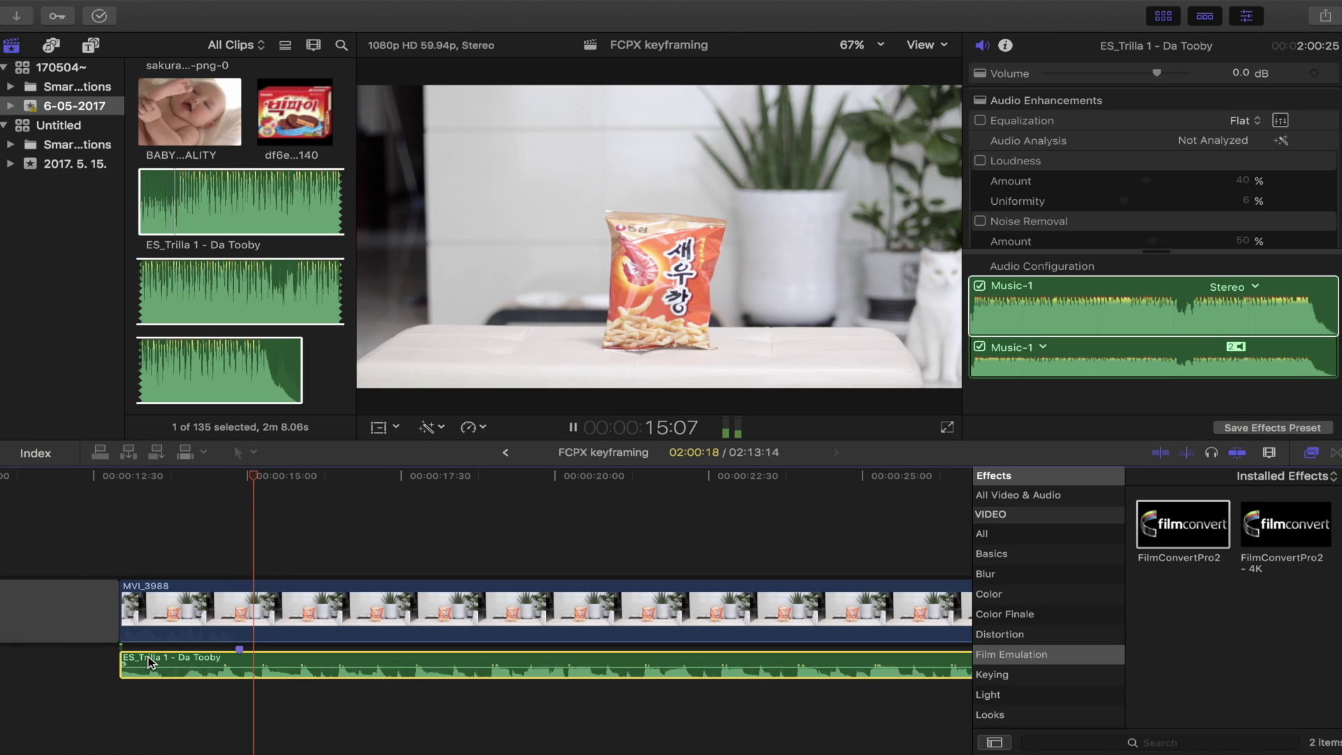
{"action": "key", "text": "alt+k"}
{"action": "key", "text": "alt+k"}
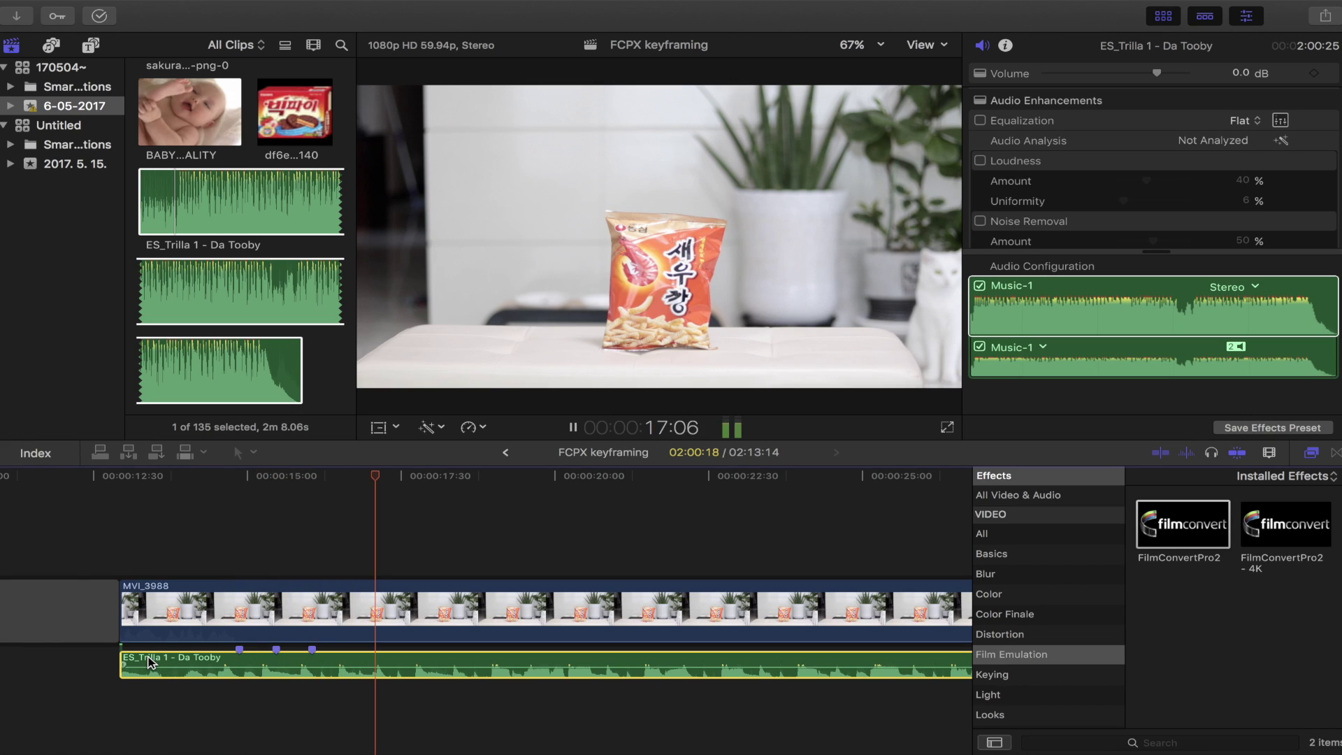
{"action": "key", "text": "m"}
{"action": "key", "text": "m"}
{"action": "key", "text": "m"}
{"action": "key", "text": "m"}
{"action": "key", "text": "m"}
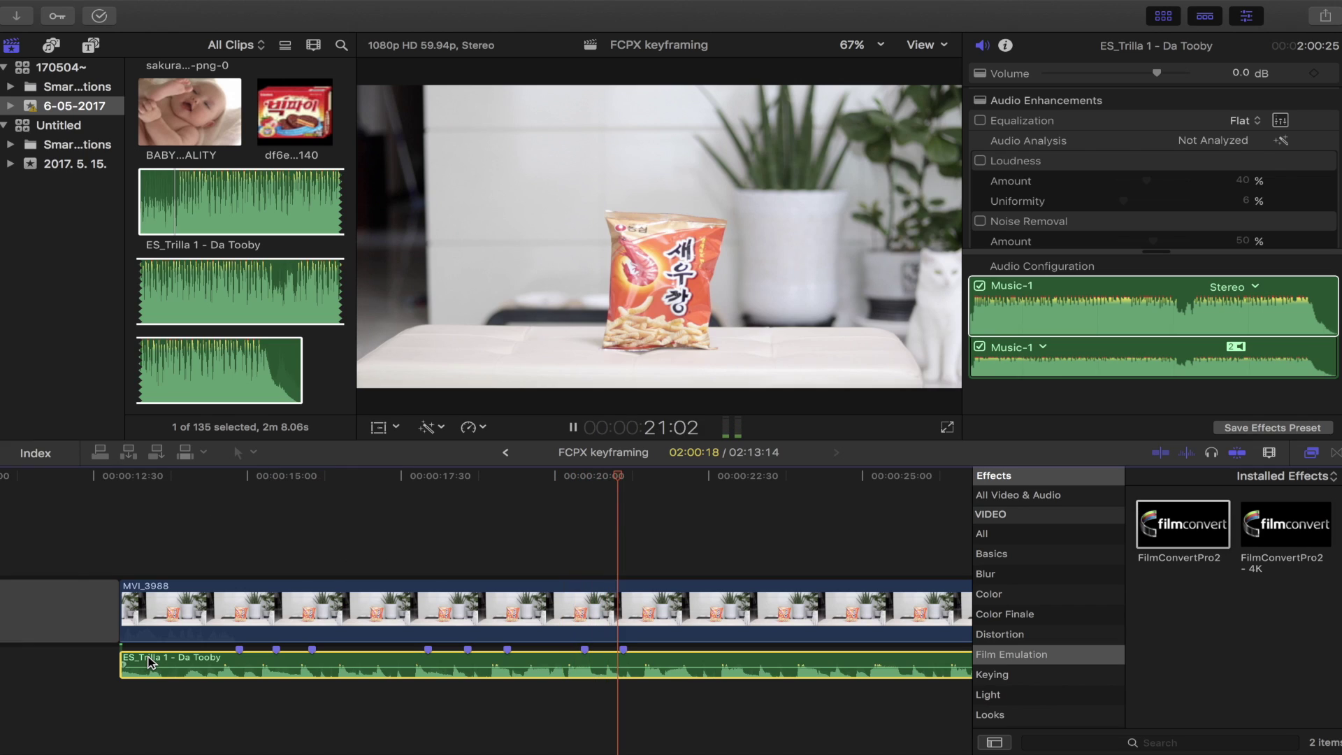
{"action": "key", "text": "m"}
{"action": "key", "text": "m"}
{"action": "key", "text": "m"}
{"action": "key", "text": "m"}
{"action": "key", "text": "m"}
{"action": "key", "text": "m"}
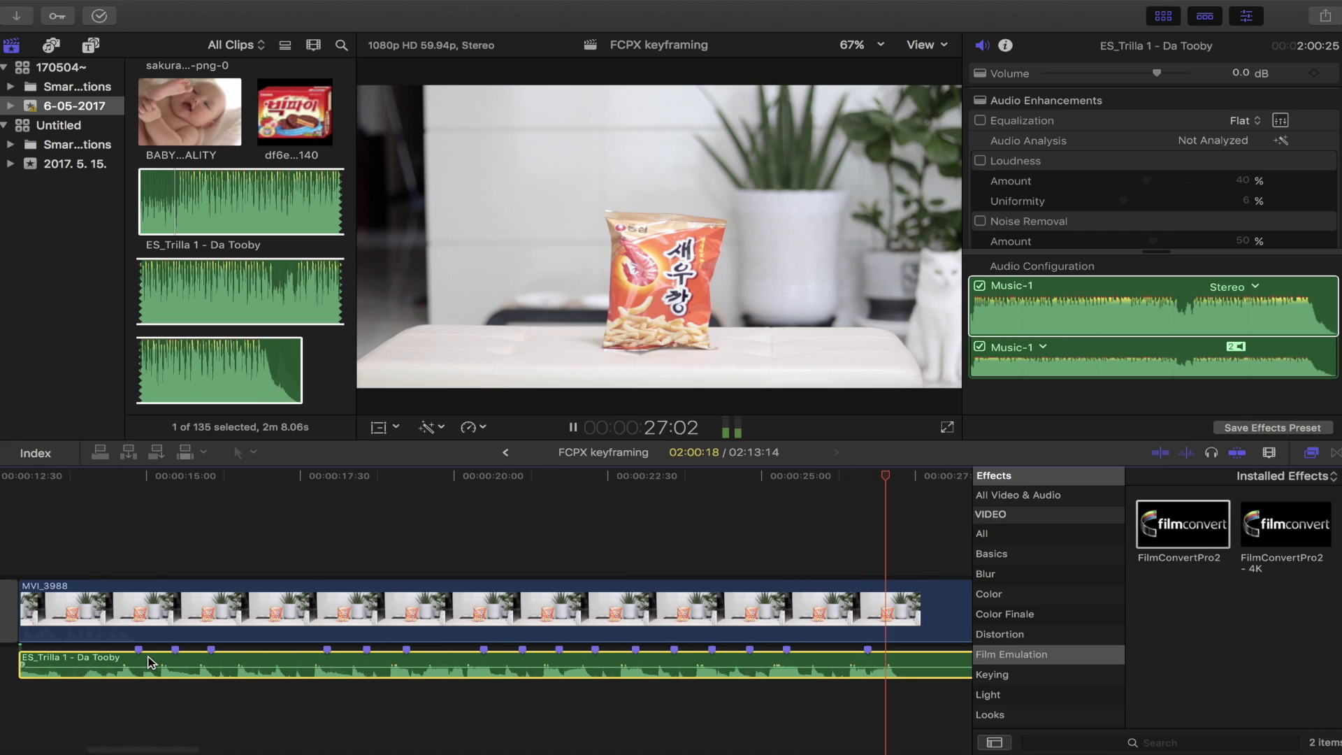
{"action": "key", "text": "m"}
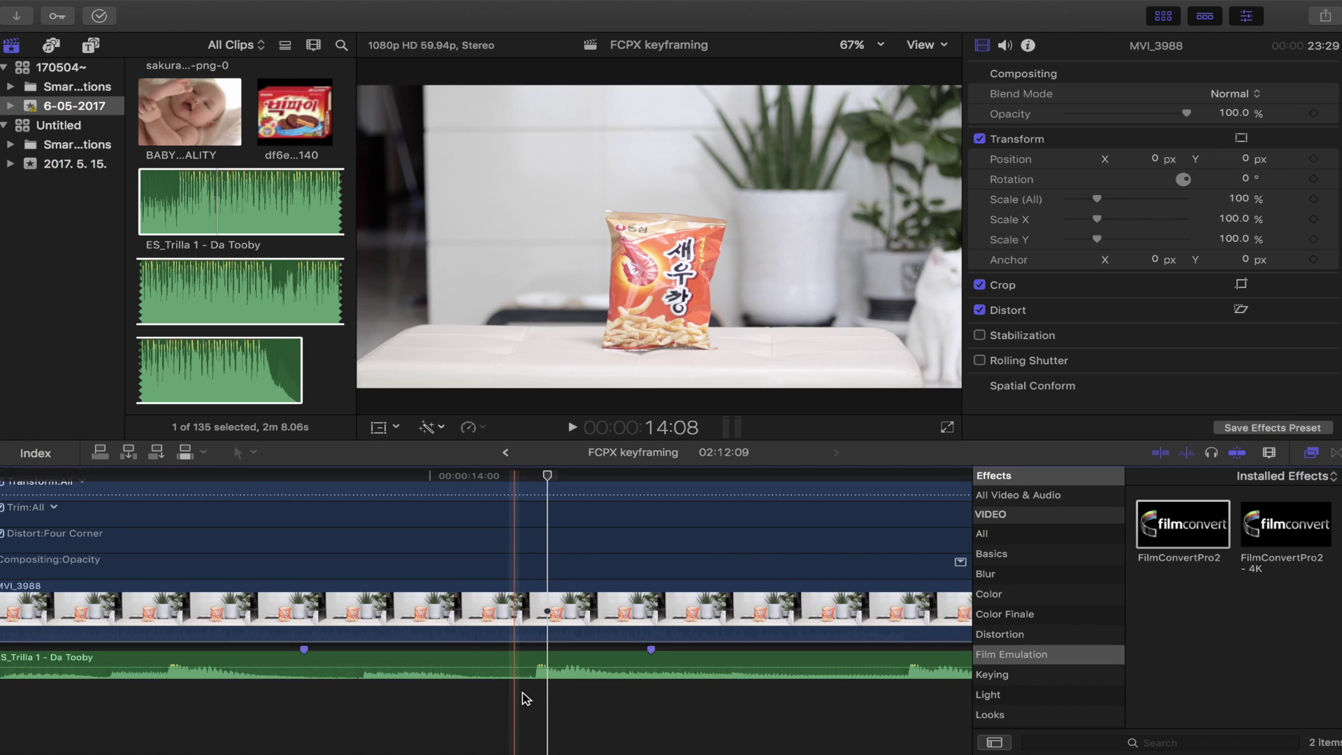
Step: Step the playhead frame by frame to 14:01 and select the MVI_3988 snack-bag clip
{"action": "scroll", "coordinate": [526, 699], "scroll_direction": "down", "scroll_amount": 1}
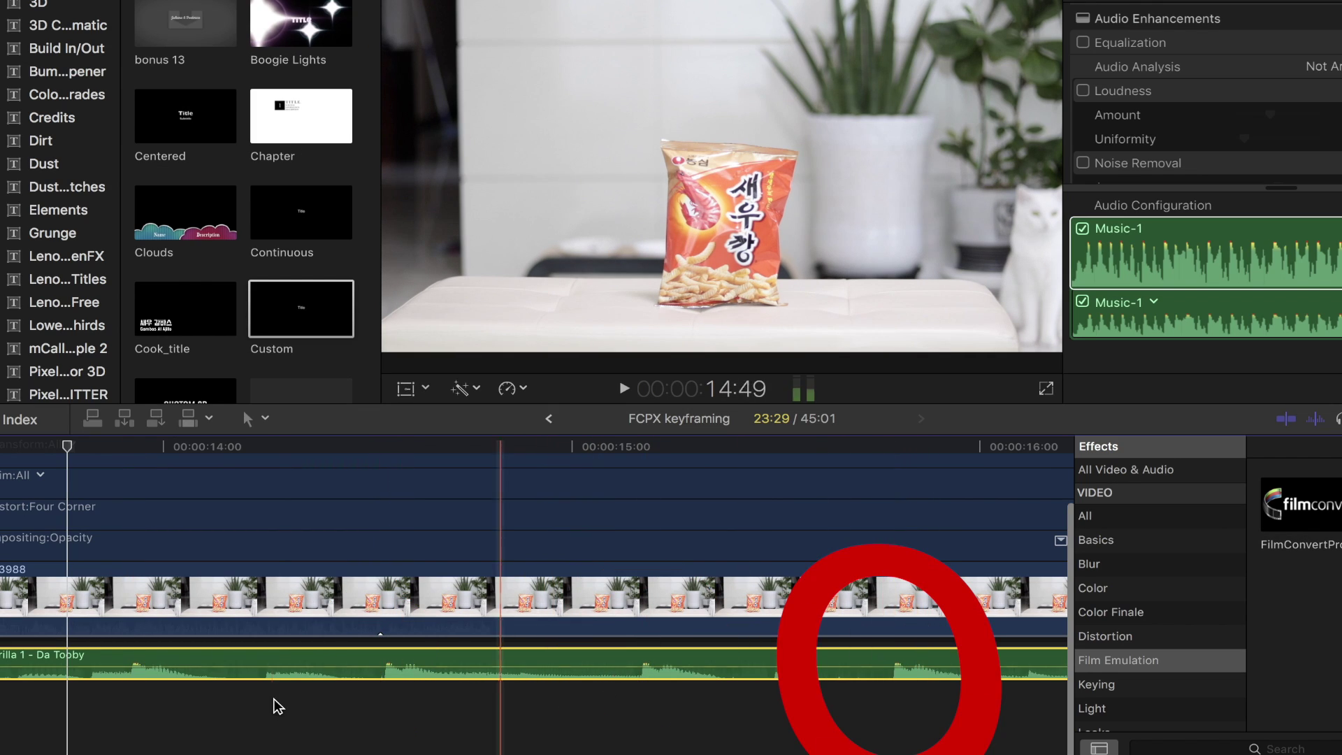
{"action": "scroll", "coordinate": [274, 705], "scroll_direction": "left", "scroll_amount": 3}
{"action": "left_click", "coordinate": [197, 701]}
{"action": "key", "text": "Right"}
{"action": "key", "text": "Right"}
{"action": "key", "text": "Right"}
{"action": "key", "text": "Right"}
{"action": "key", "text": "Right"}
{"action": "key", "text": "Right"}
{"action": "key", "text": "Left"}
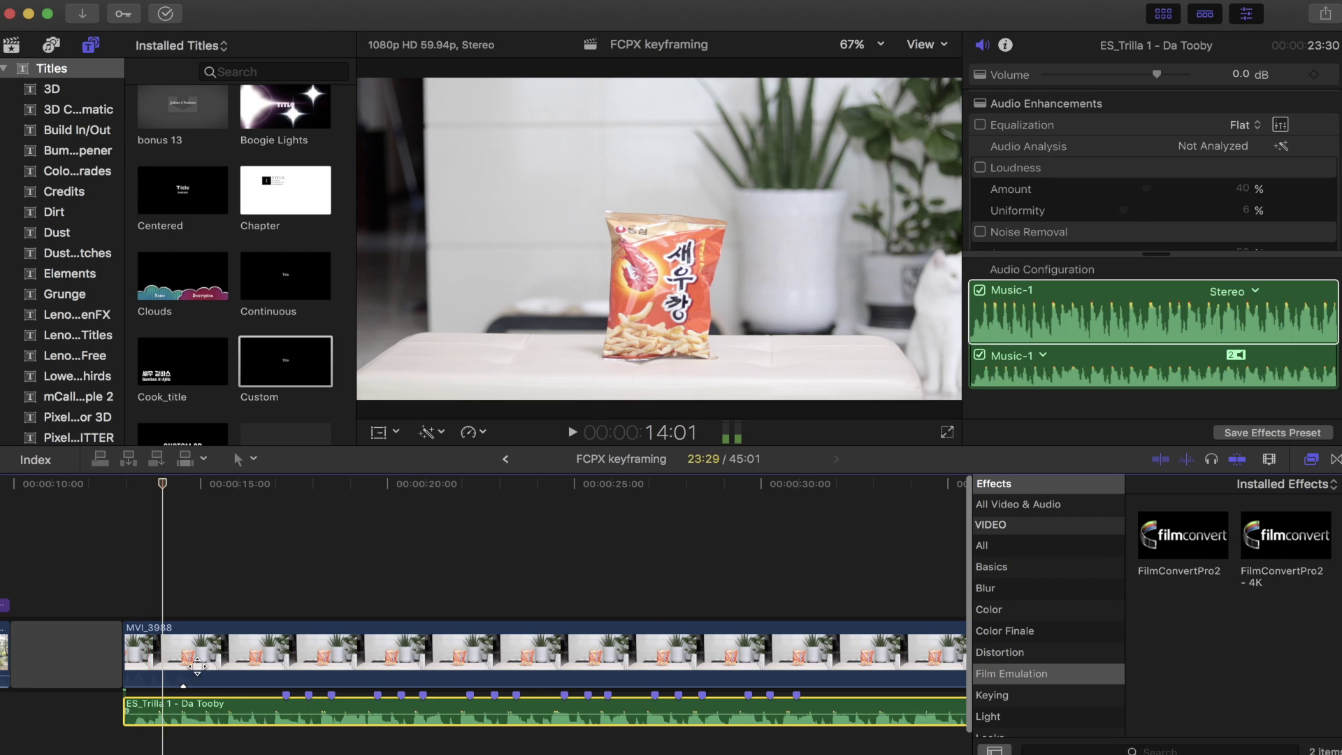
{"action": "left_click", "coordinate": [207, 664]}
{"action": "right_click", "coordinate": [229, 659]}
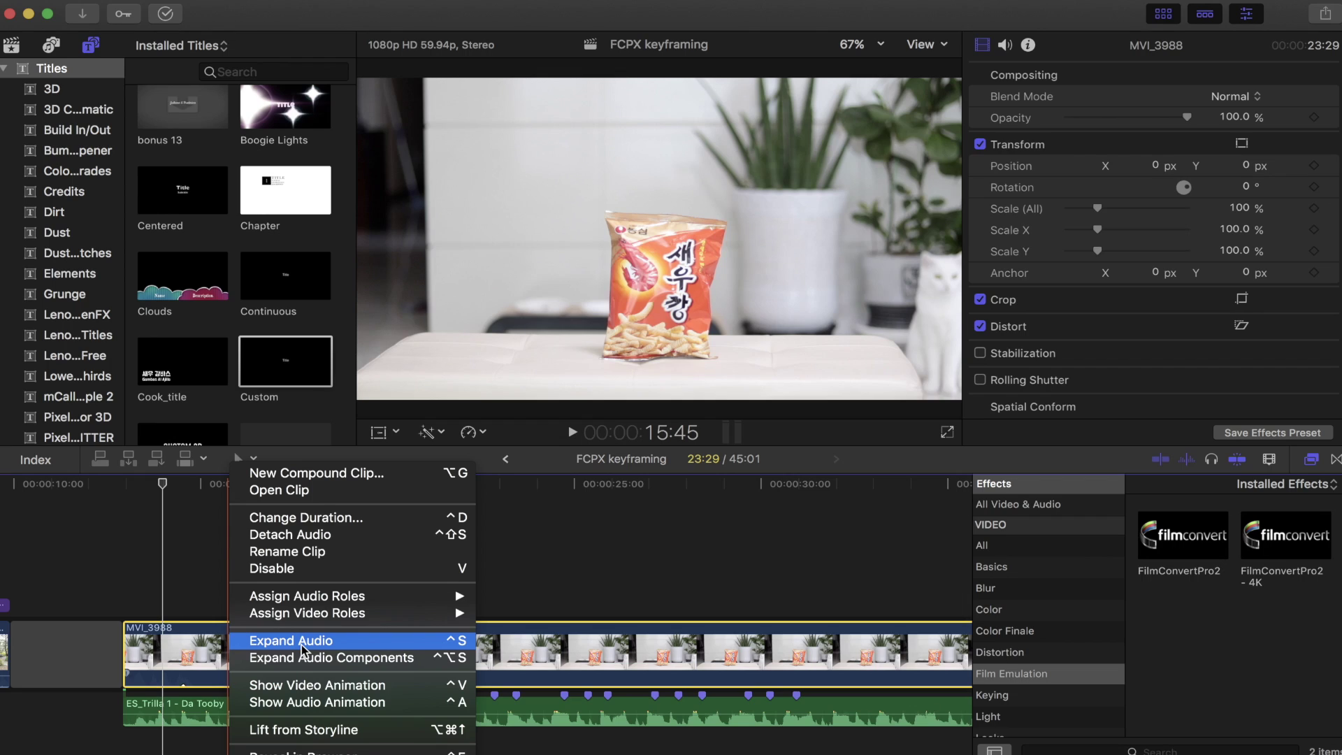
Step: Show the MVI_3988 clip's video animation lanes and choose the Transform lane
{"action": "left_click", "coordinate": [332, 690]}
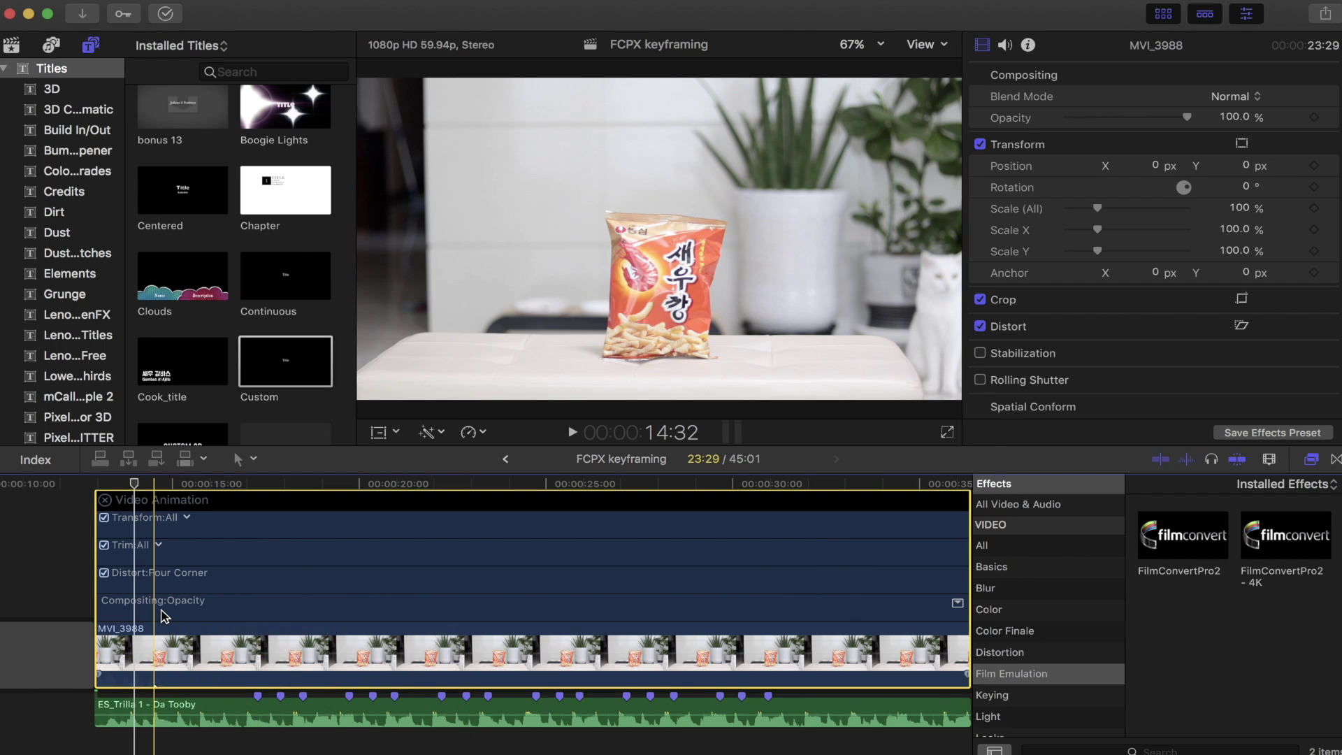
{"action": "left_click", "coordinate": [146, 537]}
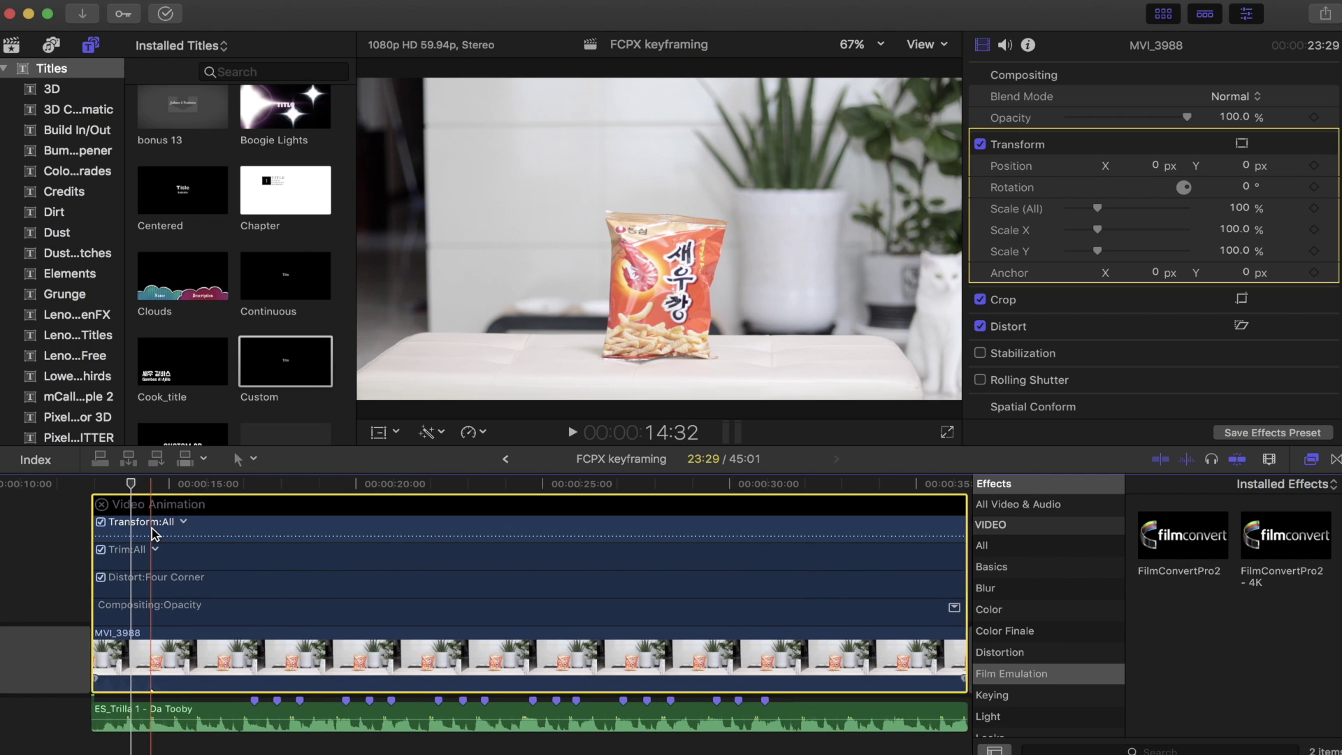
{"action": "scroll", "coordinate": [168, 537], "scroll_direction": "up", "scroll_amount": 5}
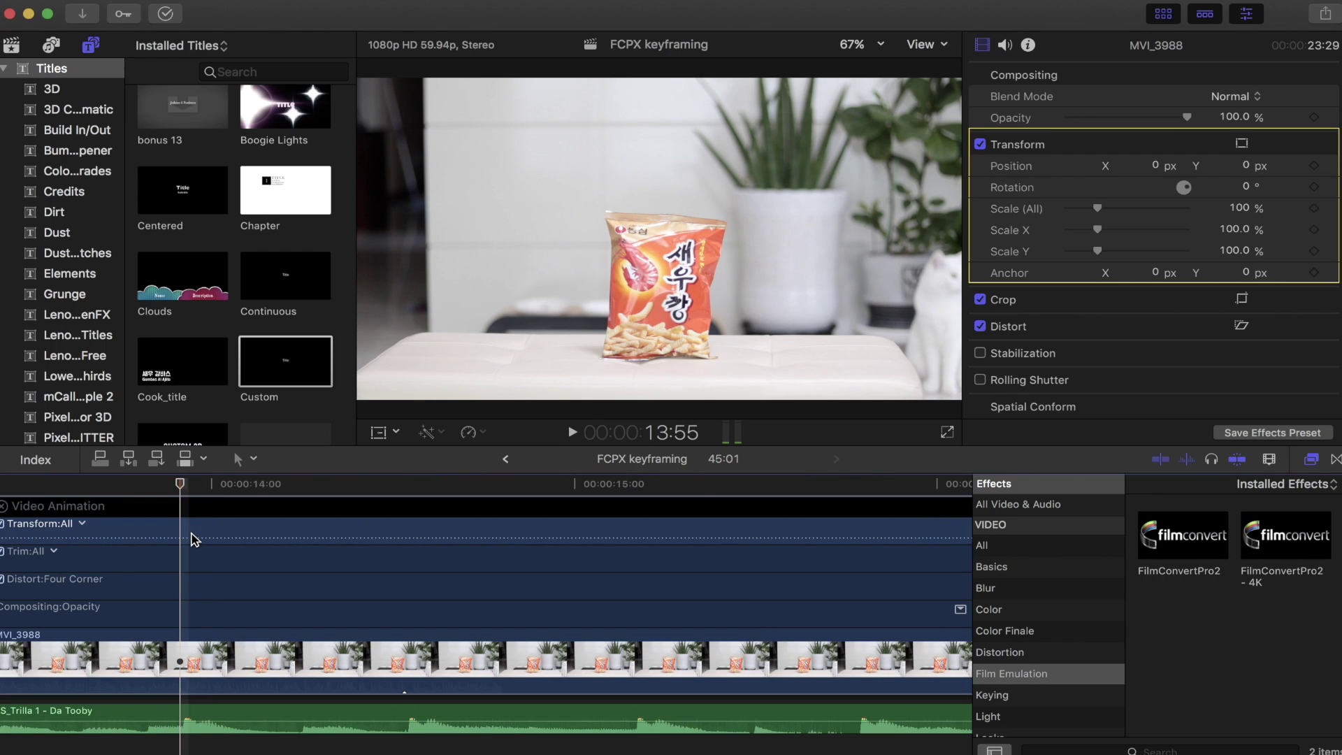
{"action": "scroll", "coordinate": [186, 538], "scroll_direction": "up", "scroll_amount": 1}
{"action": "scroll", "coordinate": [186, 538], "scroll_direction": "left", "scroll_amount": 1}
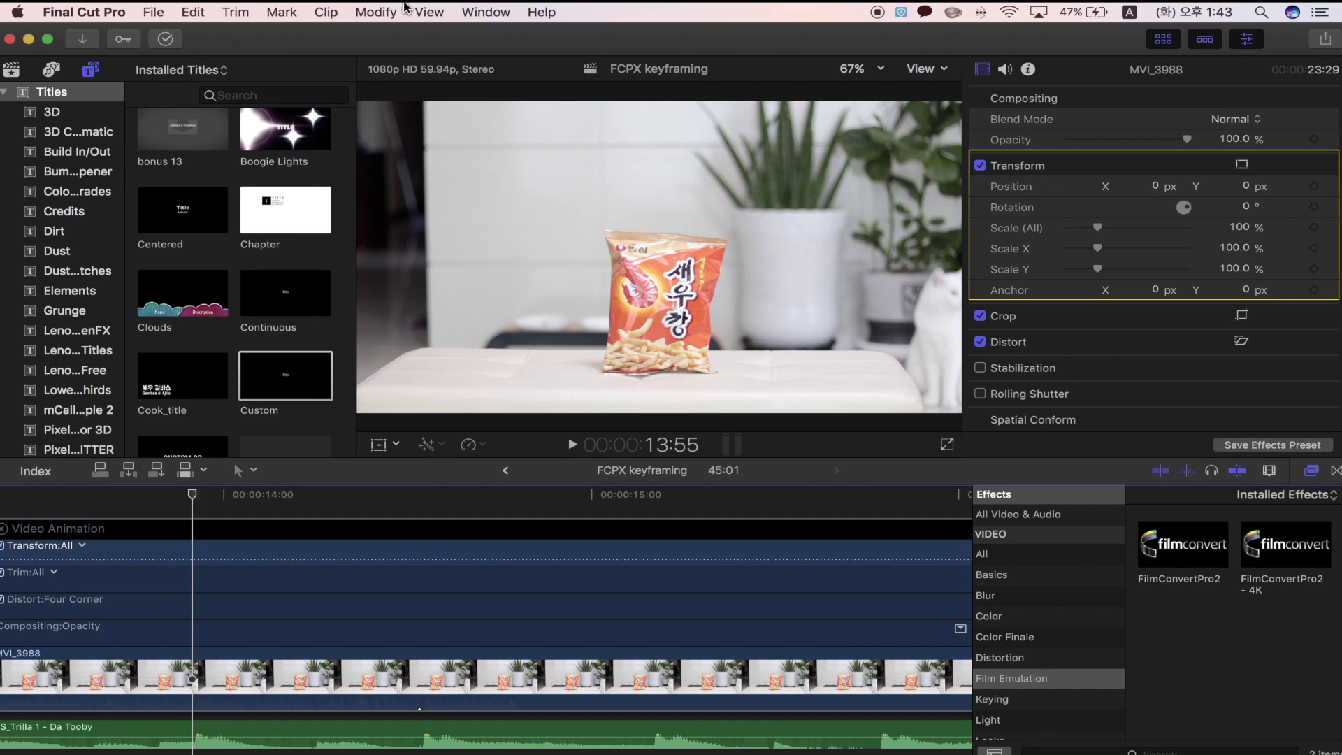
Step: Add a first Transform keyframe at 13:55 on the snack-bag clip
{"action": "left_click", "coordinate": [388, 14]}
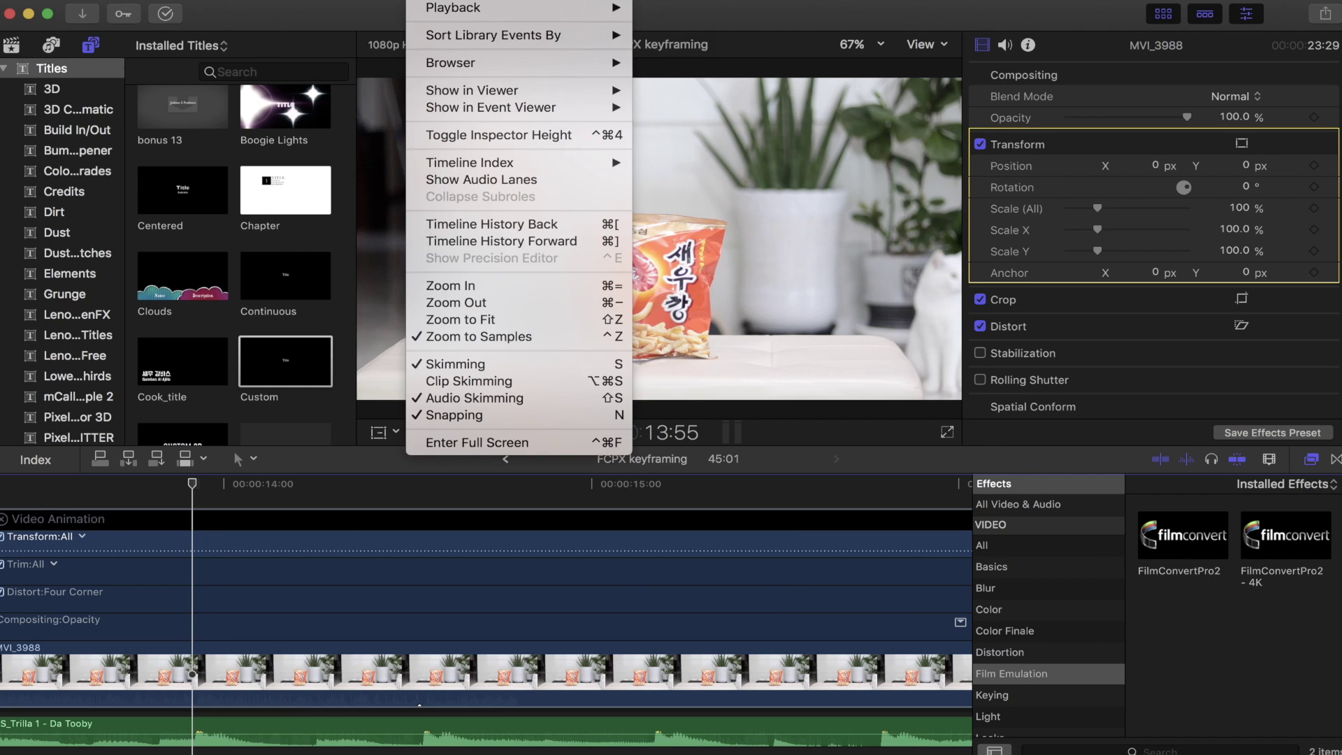
{"action": "left_click", "coordinate": [200, 501]}
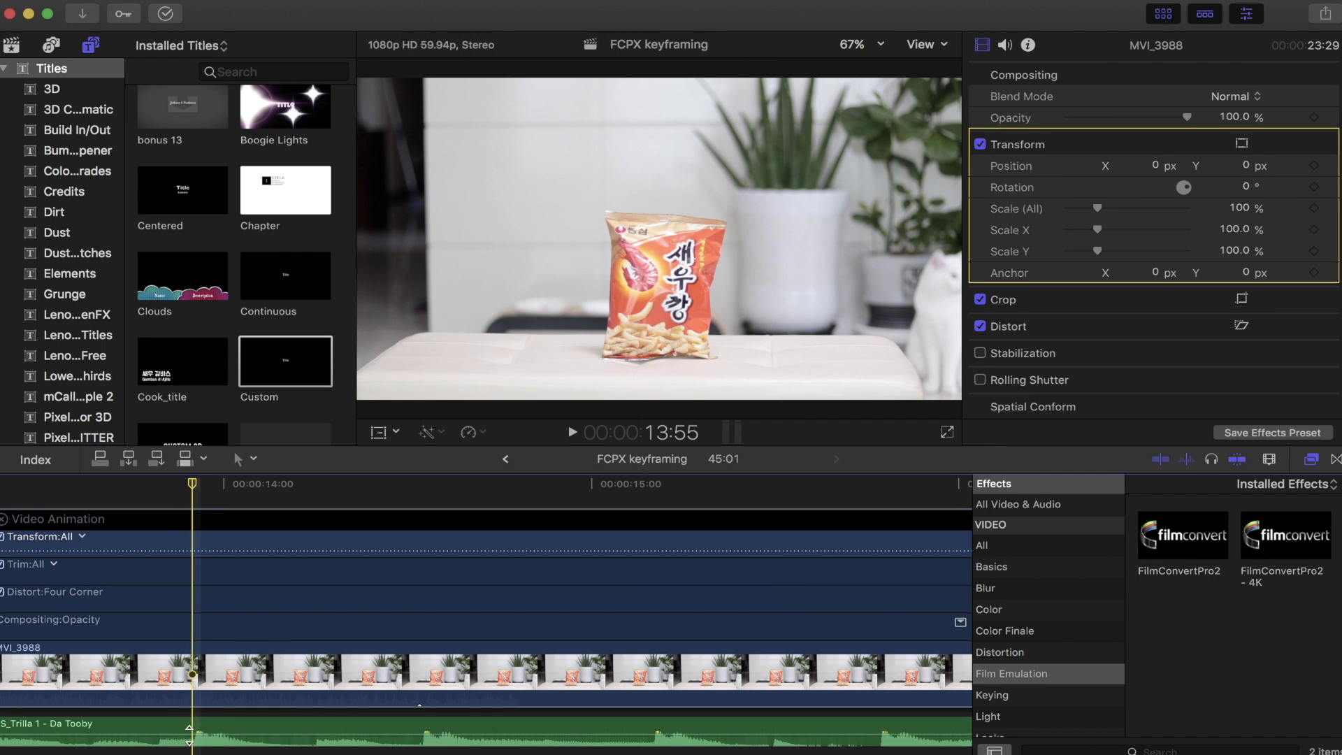
{"action": "left_click", "coordinate": [197, 734]}
{"action": "left_click", "coordinate": [200, 552]}
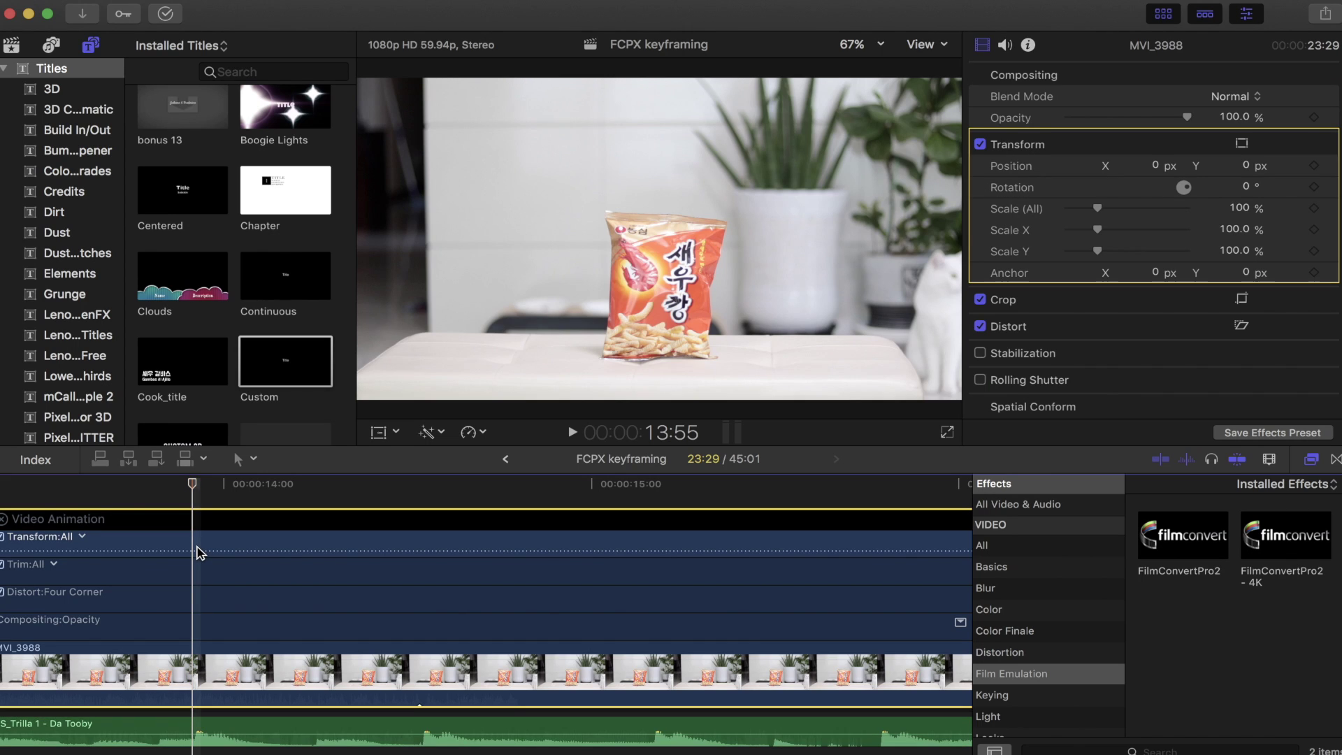
{"action": "left_click", "coordinate": [198, 551], "text": "alt"}
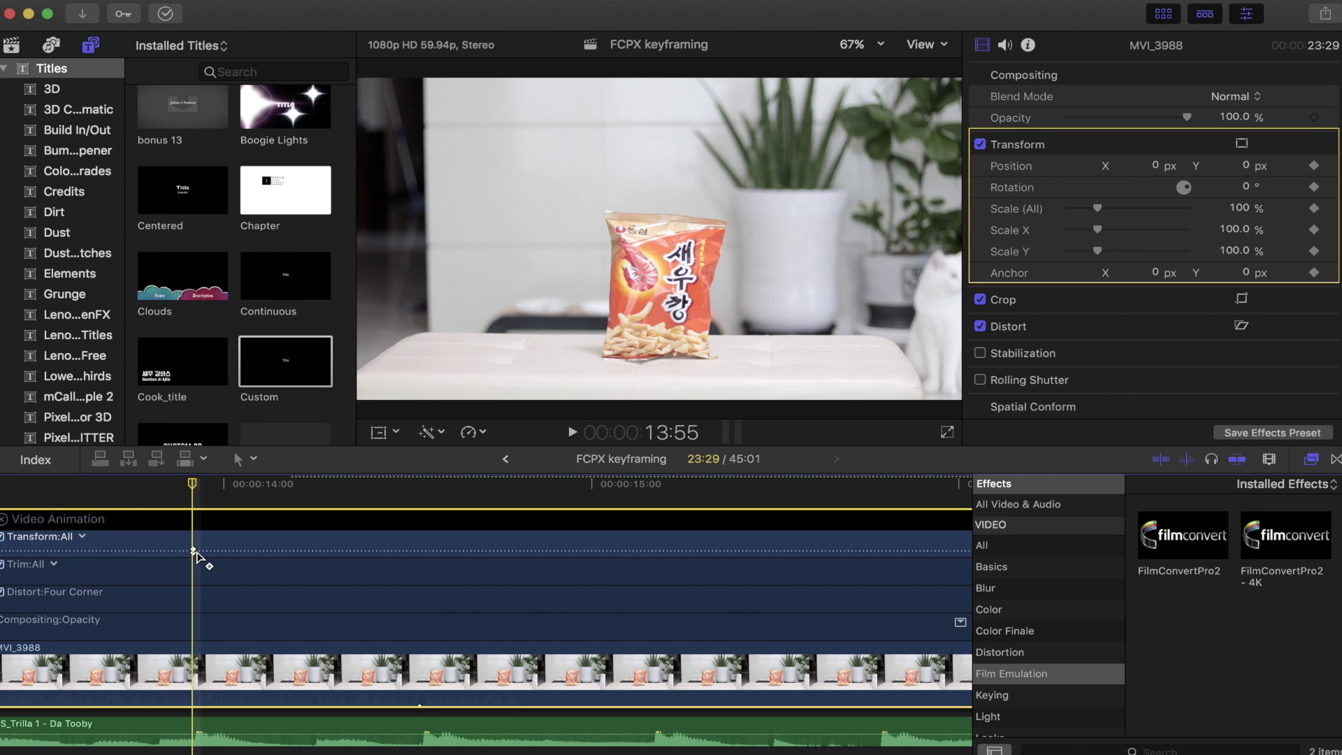
Step: Add a second Transform keyframe one frame later at 13:56, then step ahead a few frames
{"action": "key", "text": "Right"}
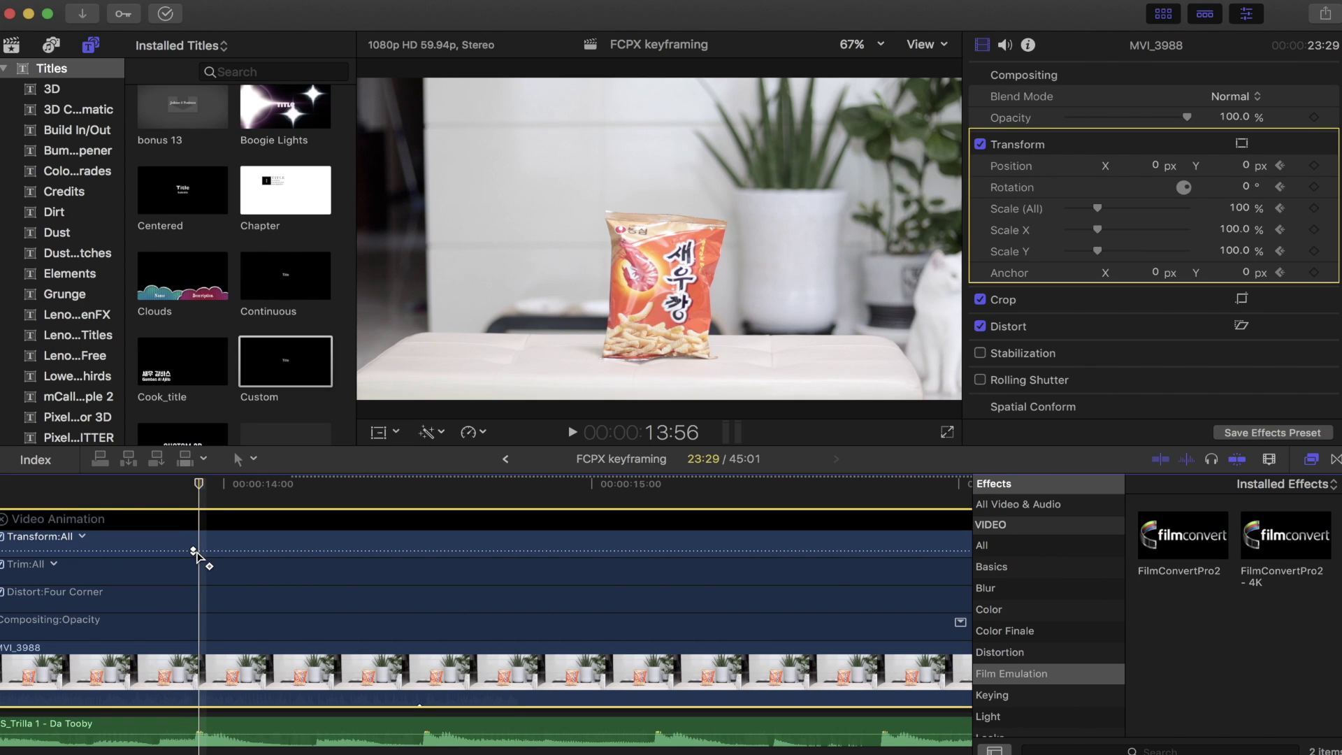
{"action": "left_click", "coordinate": [198, 552], "text": "alt"}
{"action": "key", "text": "Right"}
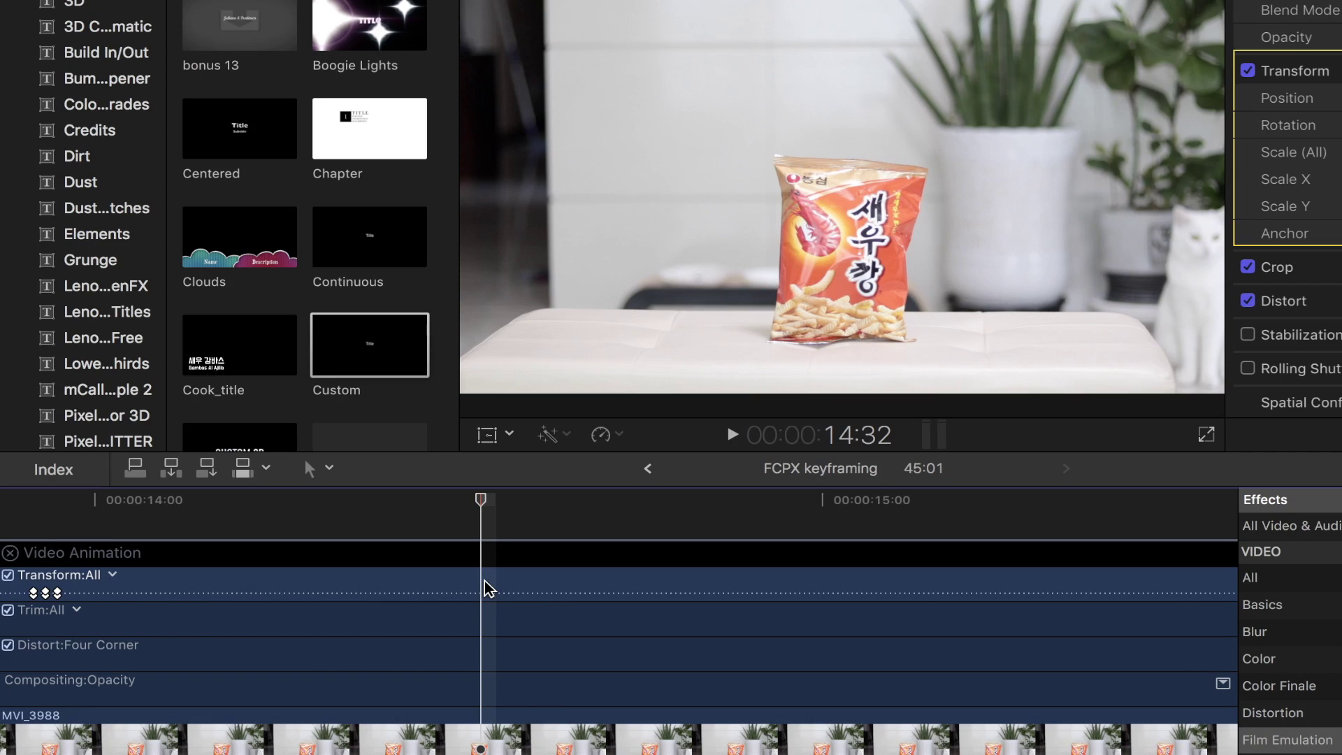
{"action": "key", "text": "Right"}
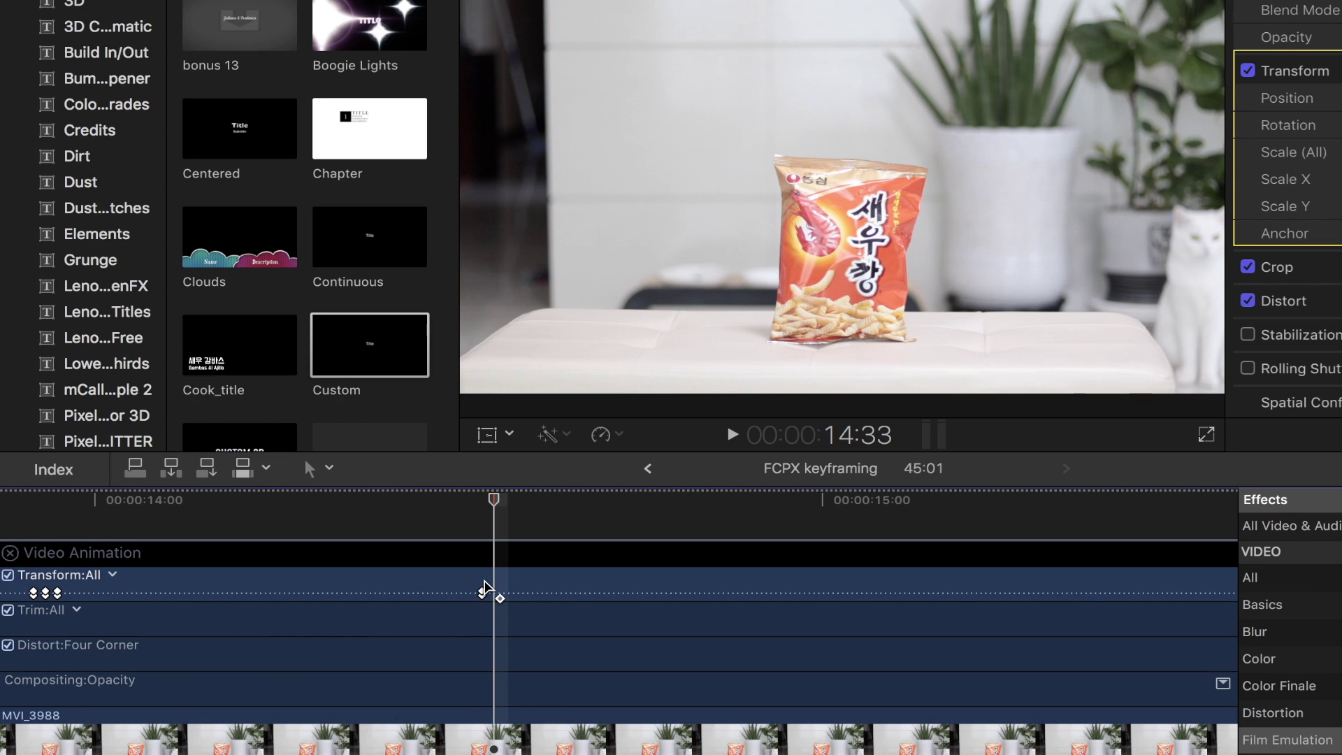
{"action": "key", "text": "Right"}
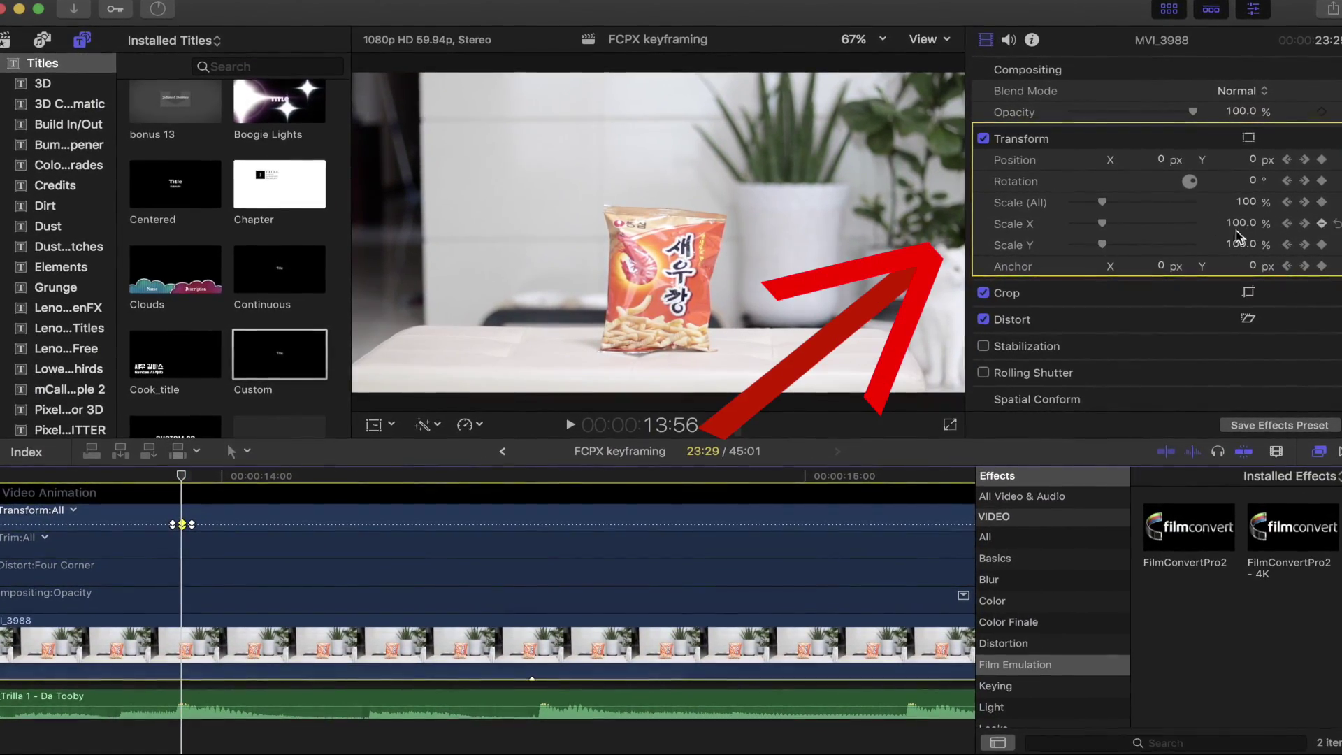
Step: Set the middle keyframe's Scale (All) to 105% in the Inspector
{"action": "left_click", "coordinate": [1247, 204]}
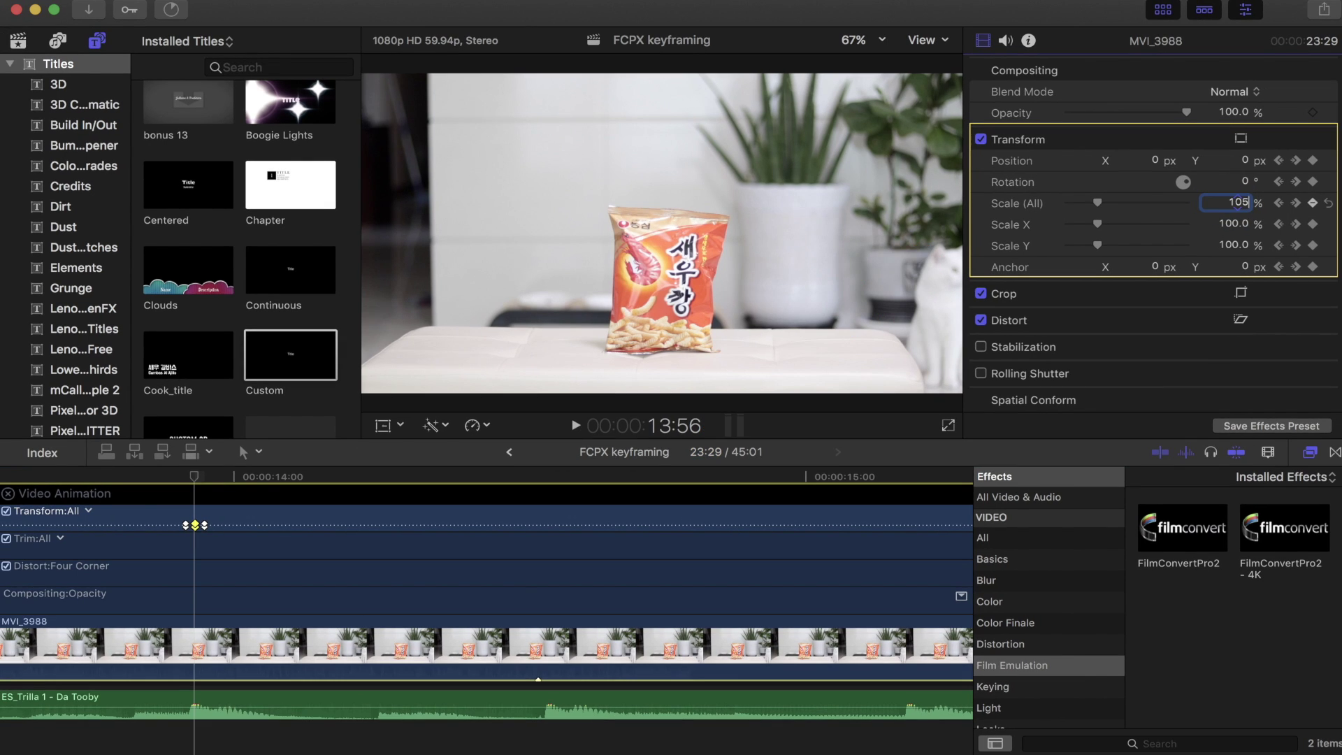
{"action": "key", "text": "Return"}
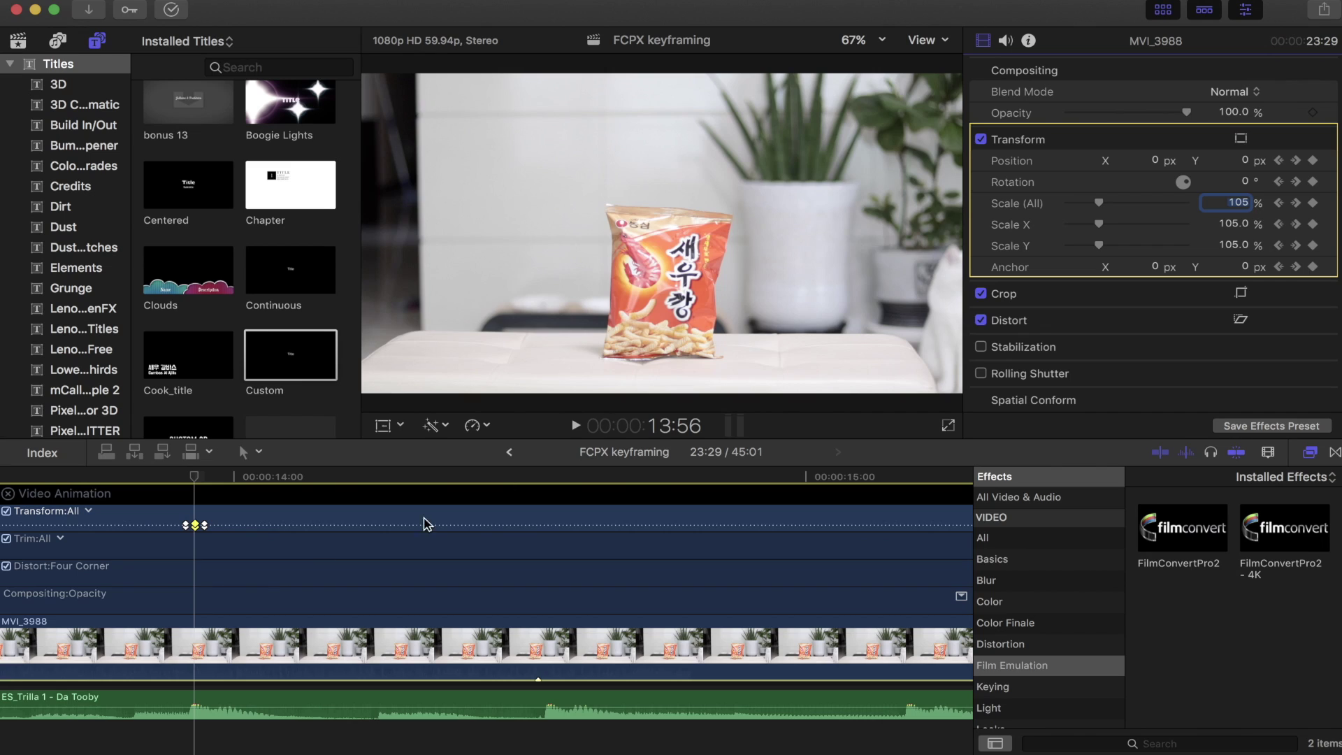
{"action": "scroll", "coordinate": [315, 538], "scroll_direction": "up", "scroll_amount": 2}
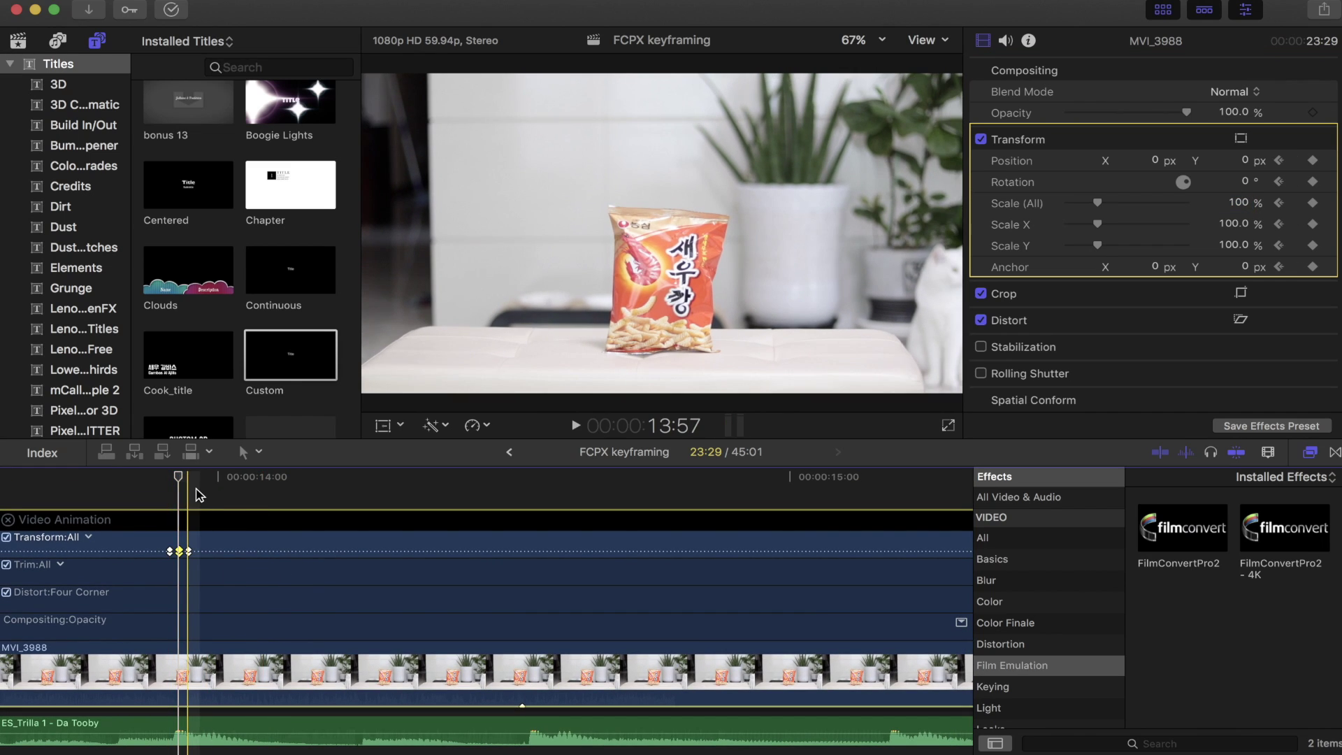
{"action": "scroll", "coordinate": [196, 495], "scroll_direction": "right", "scroll_amount": 5}
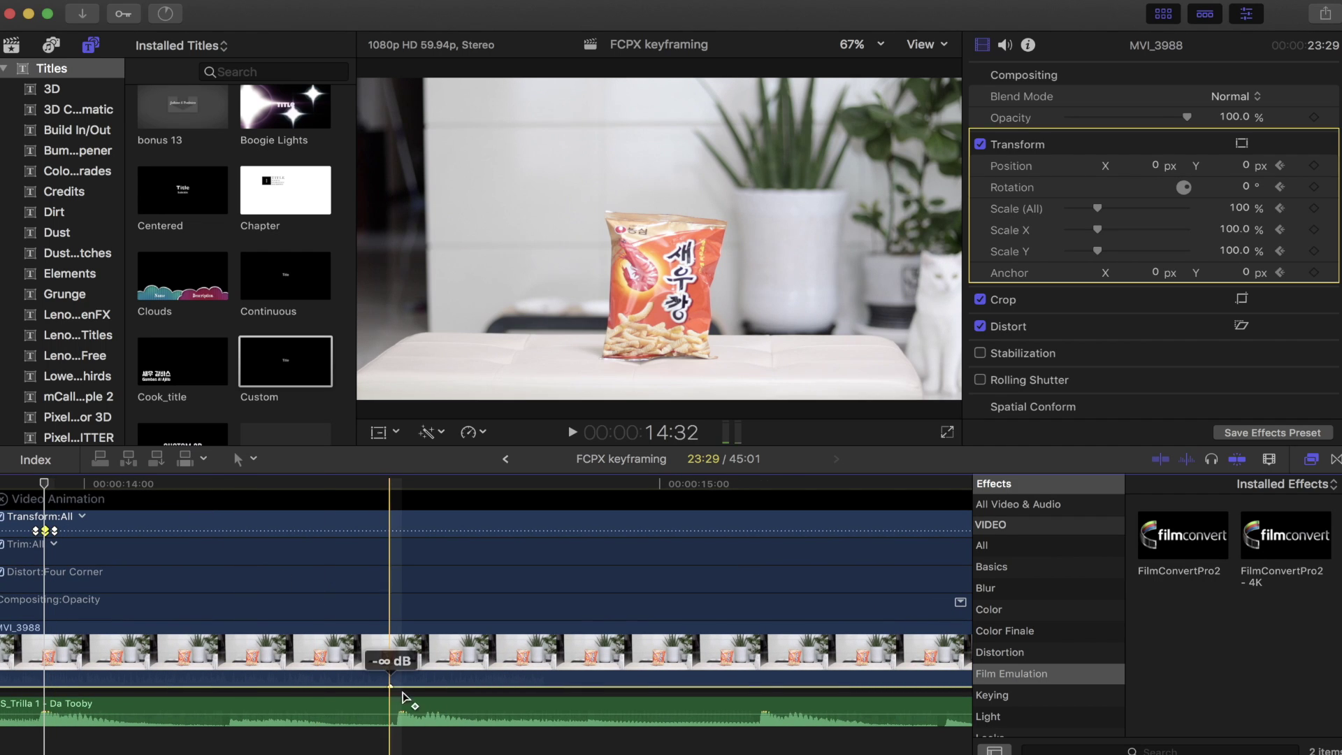
Step: Align the playhead with the beat near 14:33, select its keyframe, and move toward the 15:11 beat
{"action": "left_click", "coordinate": [404, 714]}
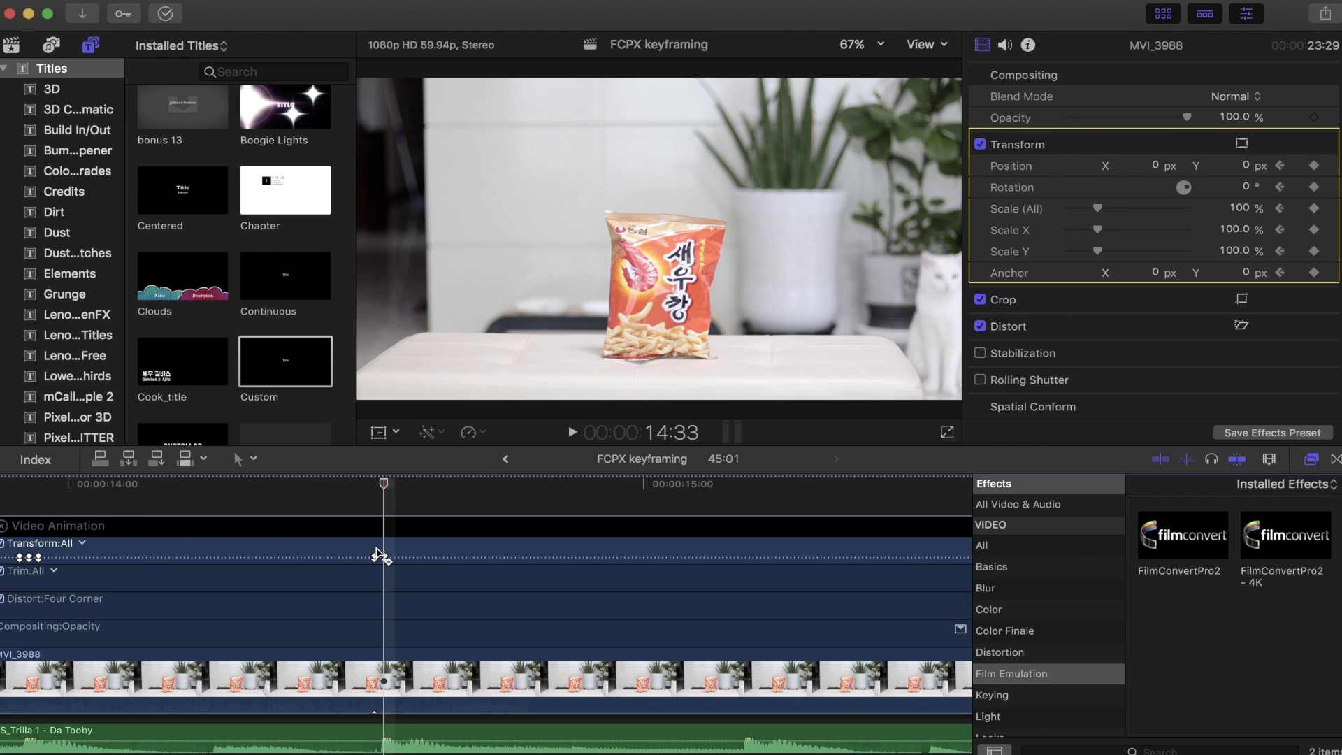
{"action": "key", "text": "Right"}
{"action": "key", "text": "Left"}
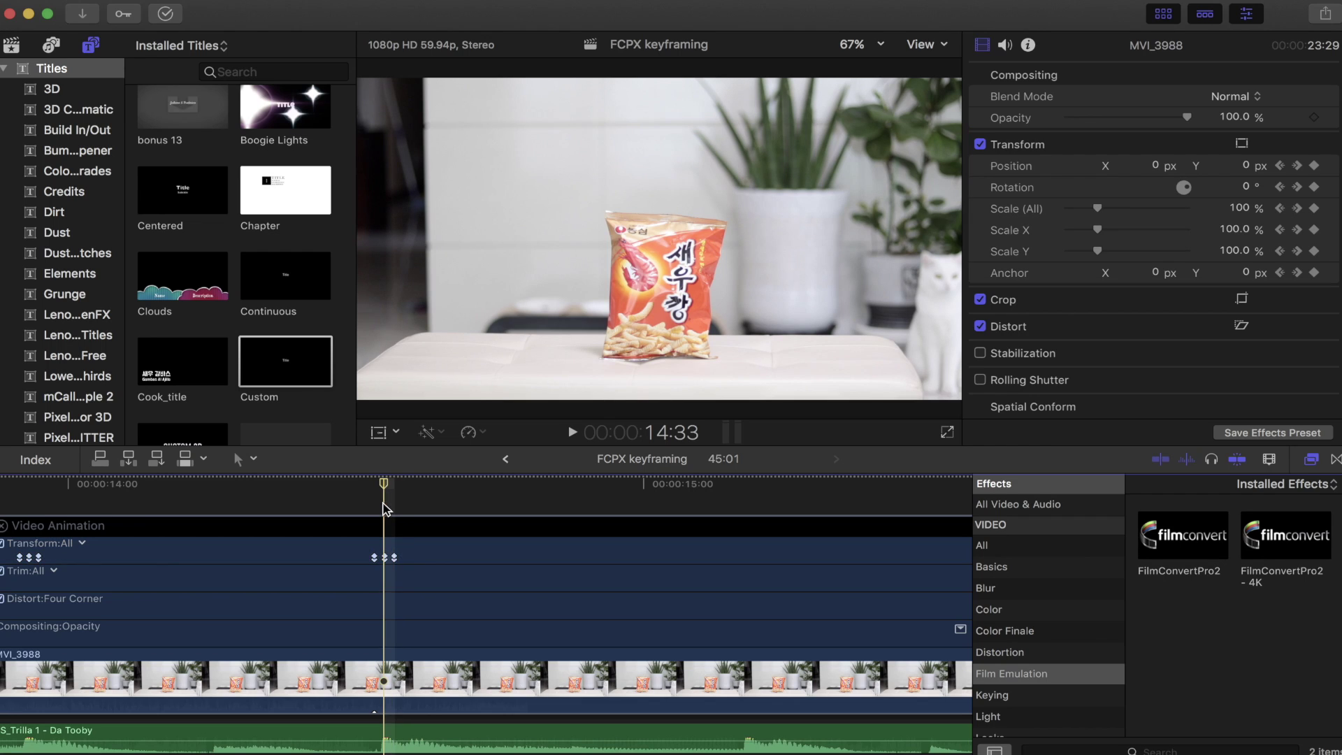
{"action": "left_click", "coordinate": [386, 557]}
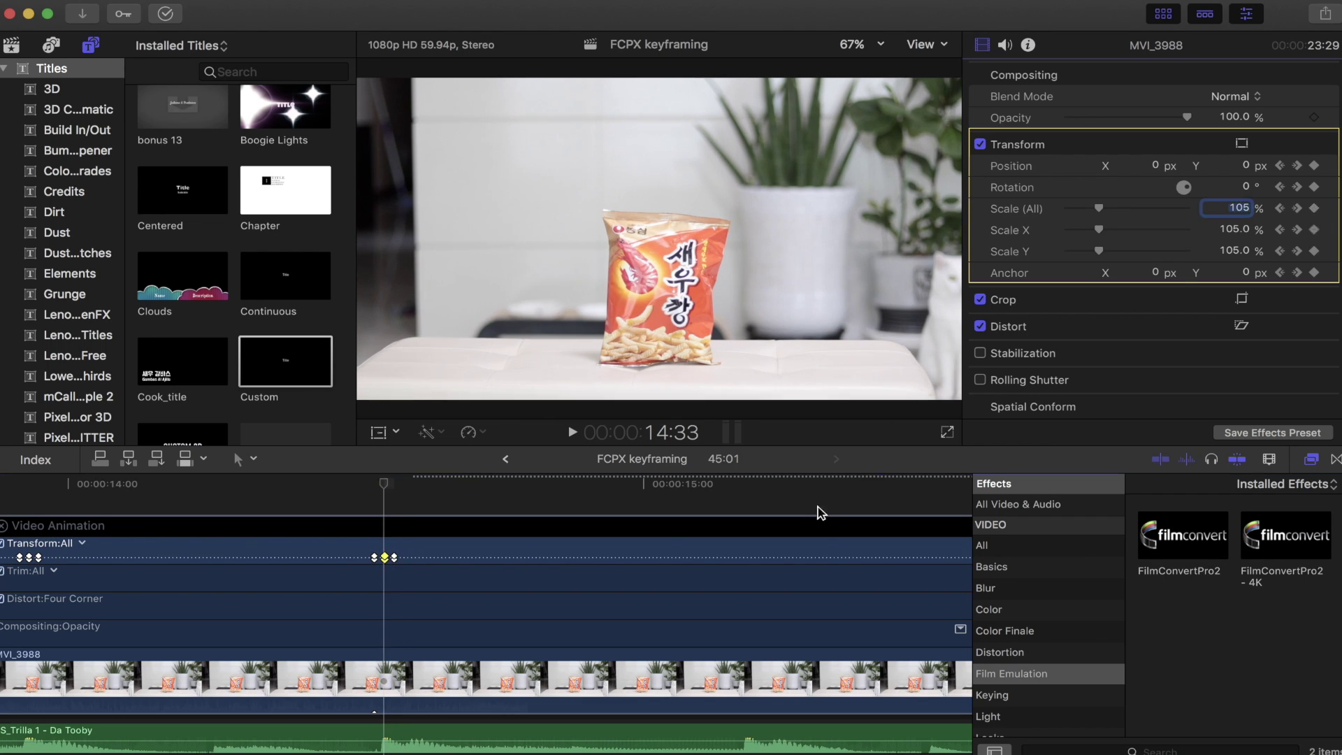
{"action": "scroll", "coordinate": [539, 487], "scroll_direction": "right", "scroll_amount": 5}
{"action": "left_click_drag", "start_coordinate": [538, 487], "coordinate": [547, 487]}
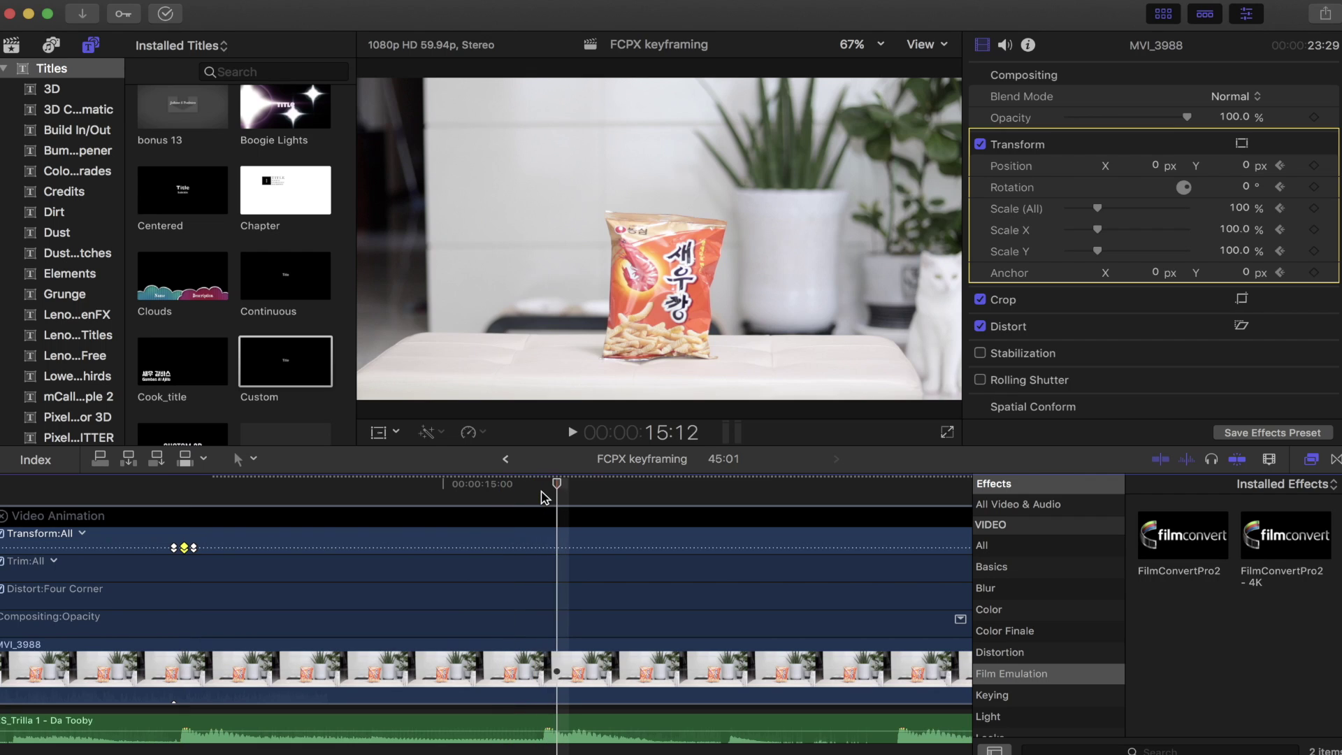
Step: Add a Transform keyframe at 15:11 and copy the selected pulse keyframes
{"action": "left_click", "coordinate": [550, 535], "text": "alt"}
{"action": "left_click", "coordinate": [549, 547]}
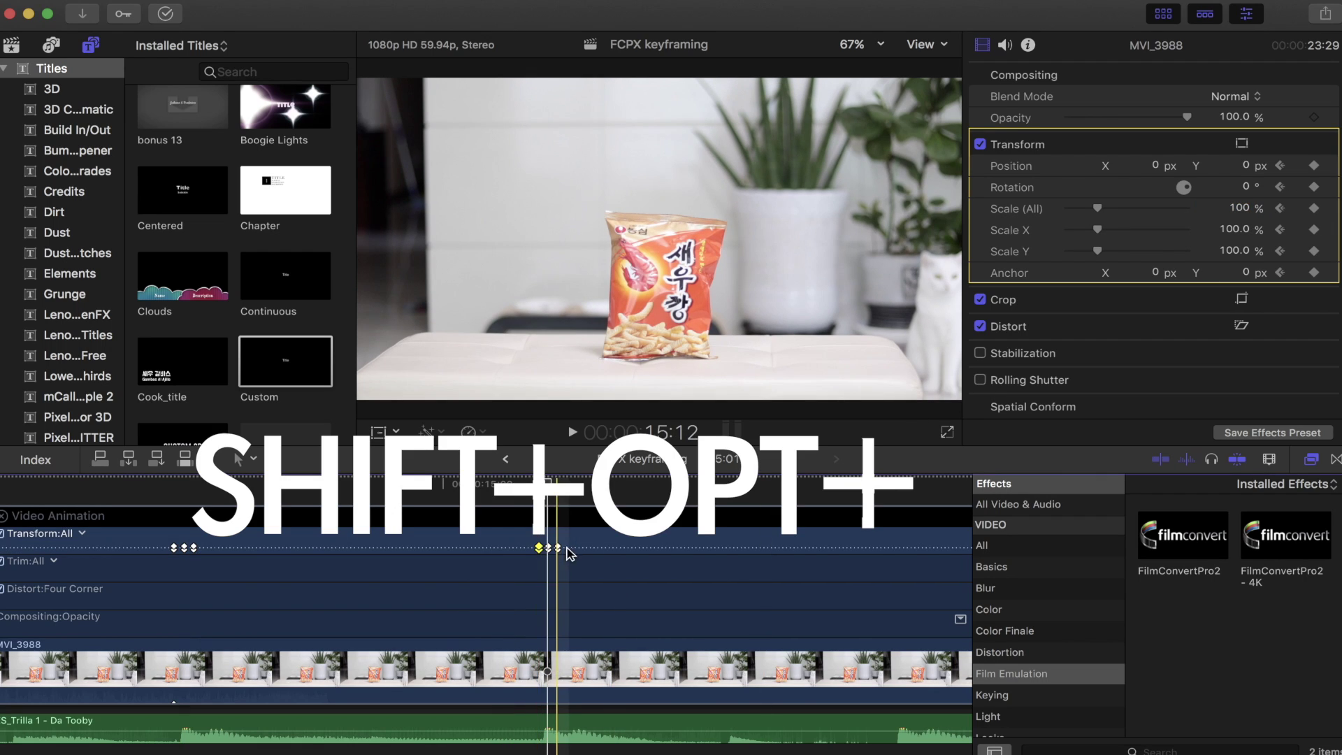
{"action": "key", "text": "shift+alt+c"}
Step: Paste the scale pulse at the following beat markers, then zoom out to view all keyframes
{"action": "scroll", "coordinate": [560, 553], "scroll_direction": "right", "scroll_amount": 10}
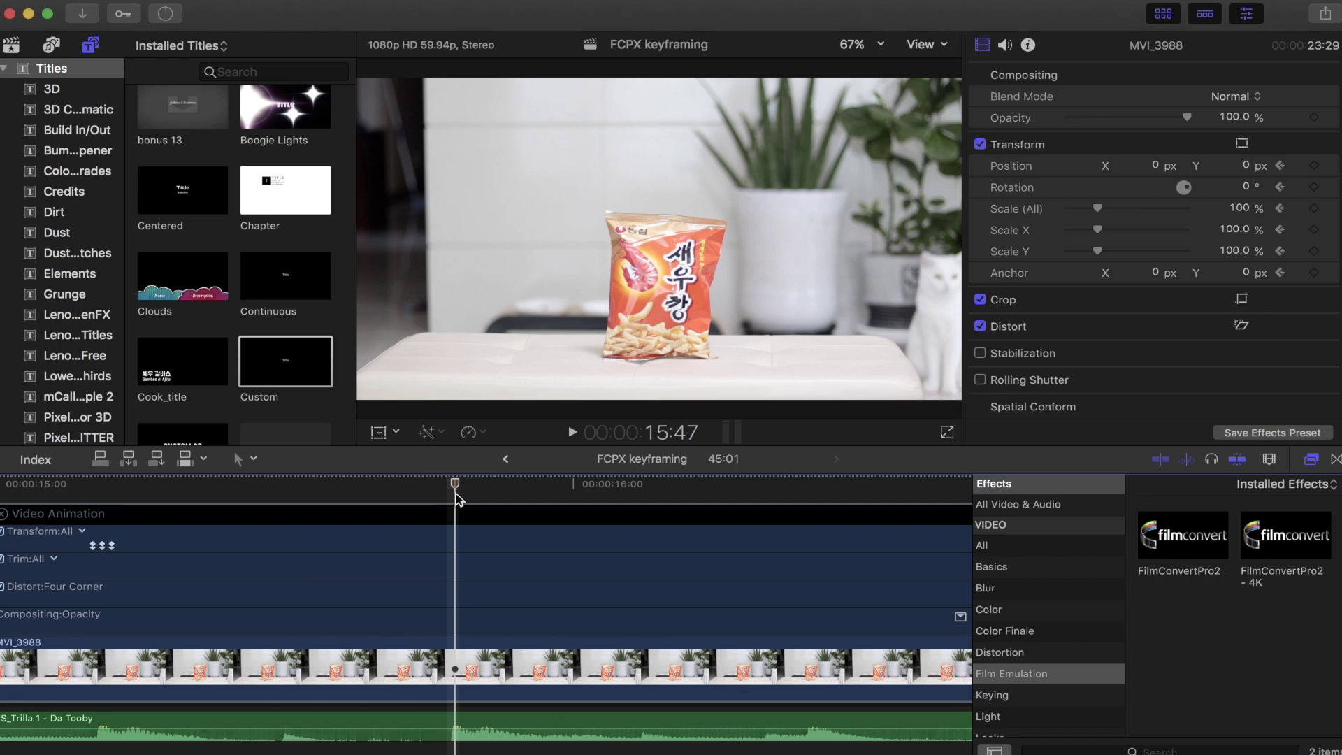
{"action": "left_click", "coordinate": [461, 543], "text": "alt"}
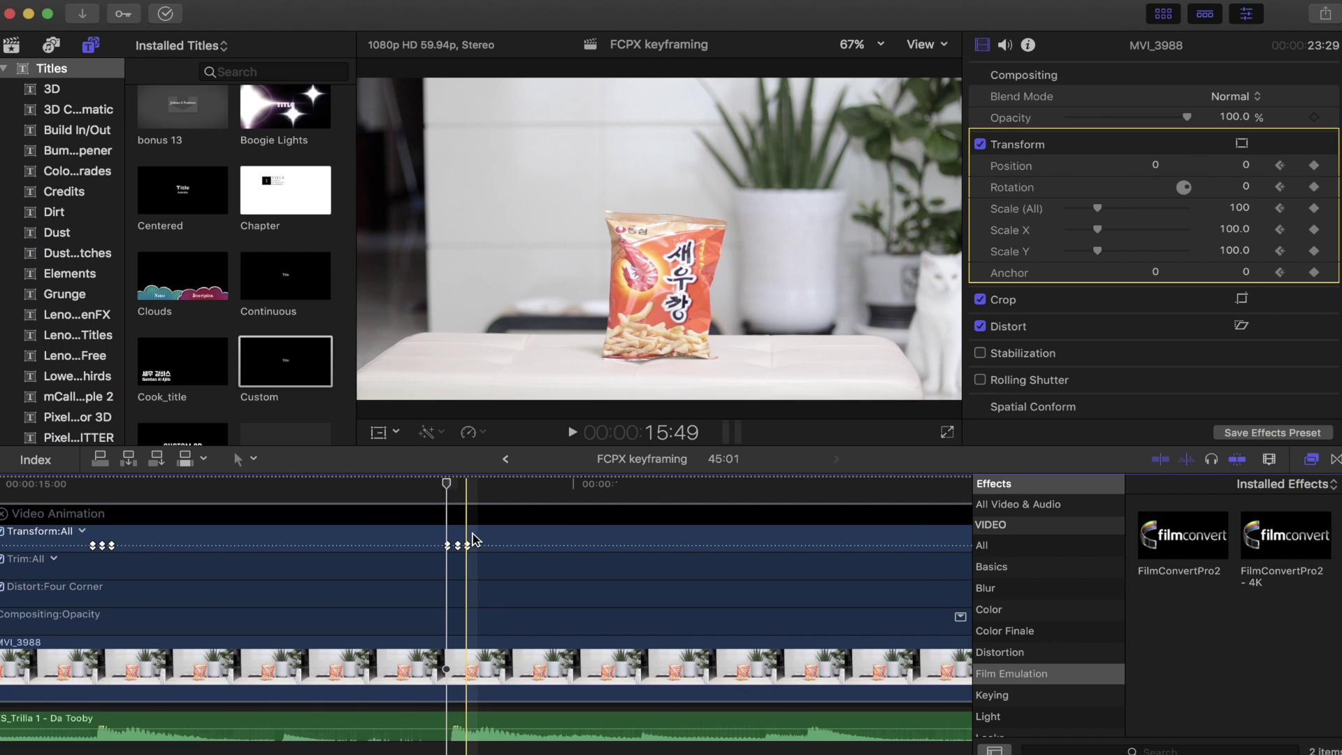
{"action": "scroll", "coordinate": [475, 531], "scroll_direction": "right", "scroll_amount": 8}
{"action": "left_click", "coordinate": [456, 533]}
{"action": "key", "text": "shift+alt+v"}
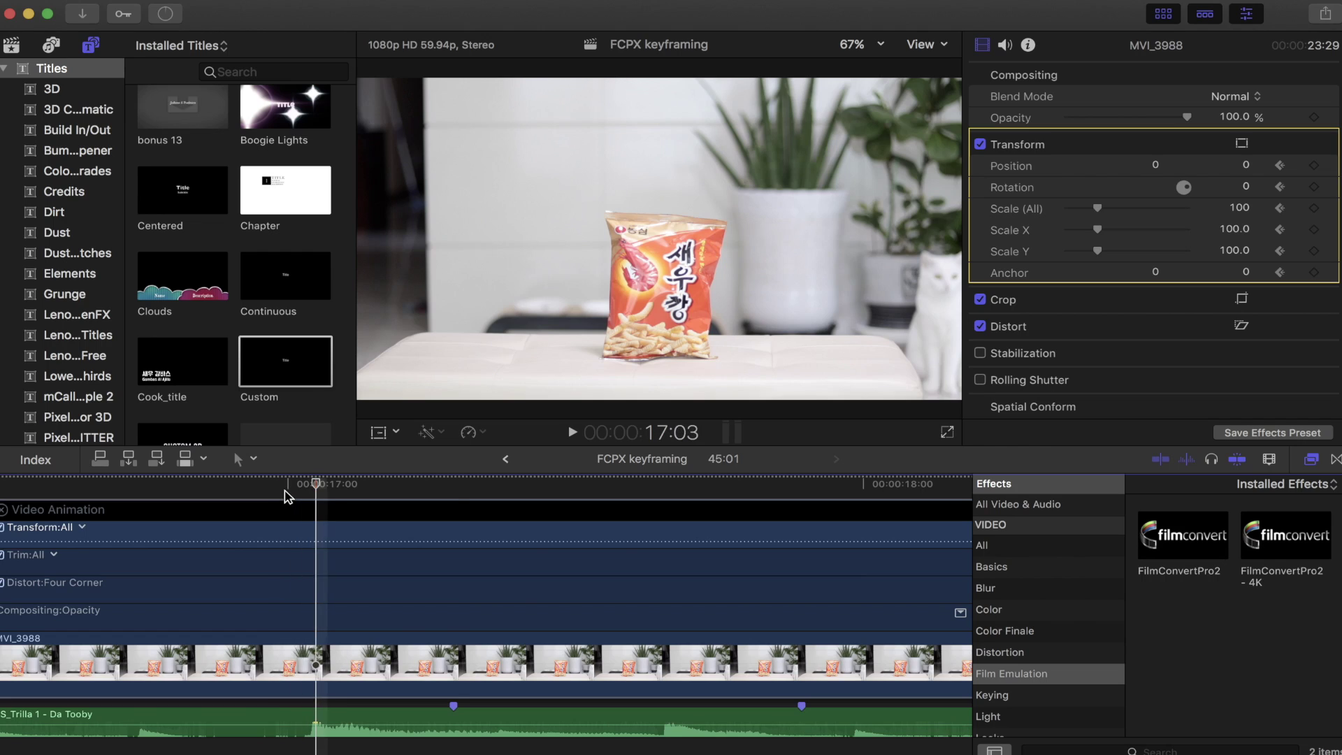
{"action": "left_click", "coordinate": [325, 713]}
{"action": "left_click", "coordinate": [303, 536]}
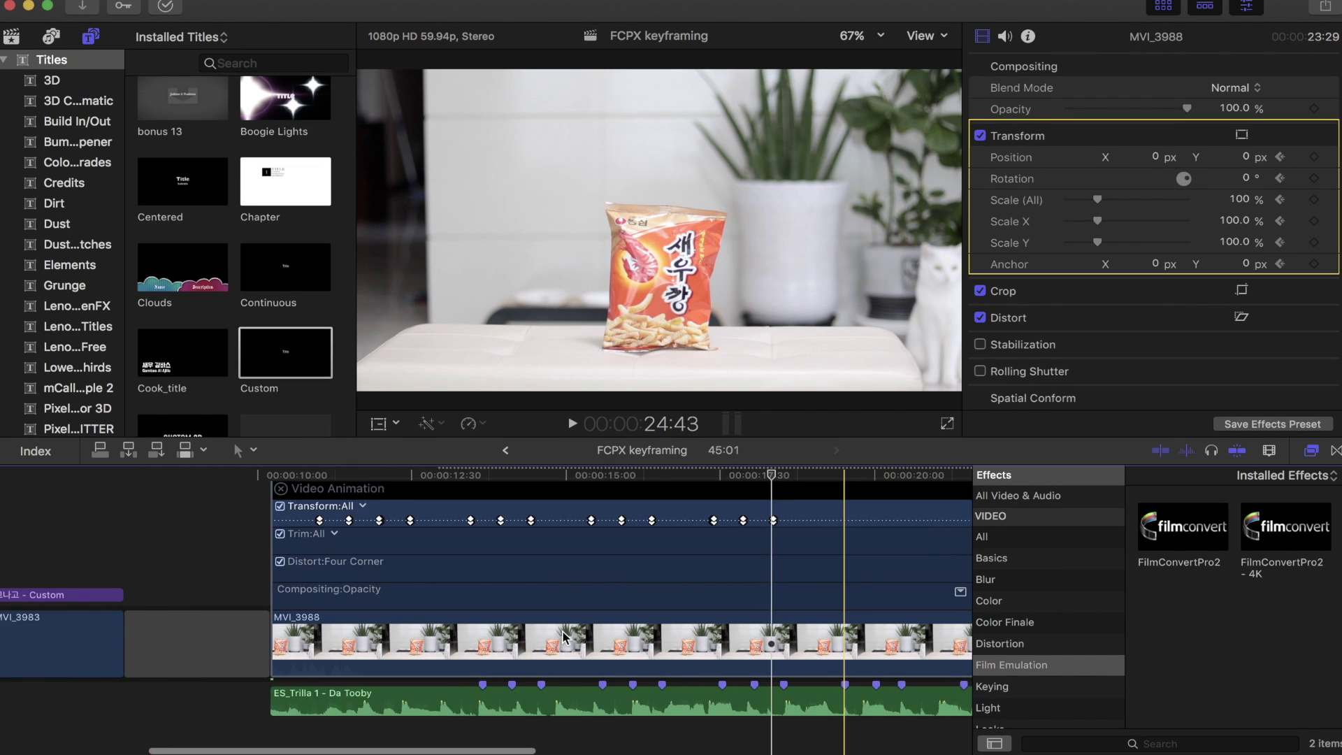
{"action": "scroll", "coordinate": [565, 638], "scroll_direction": "up", "scroll_amount": 2}
{"action": "key", "text": "super+minus"}
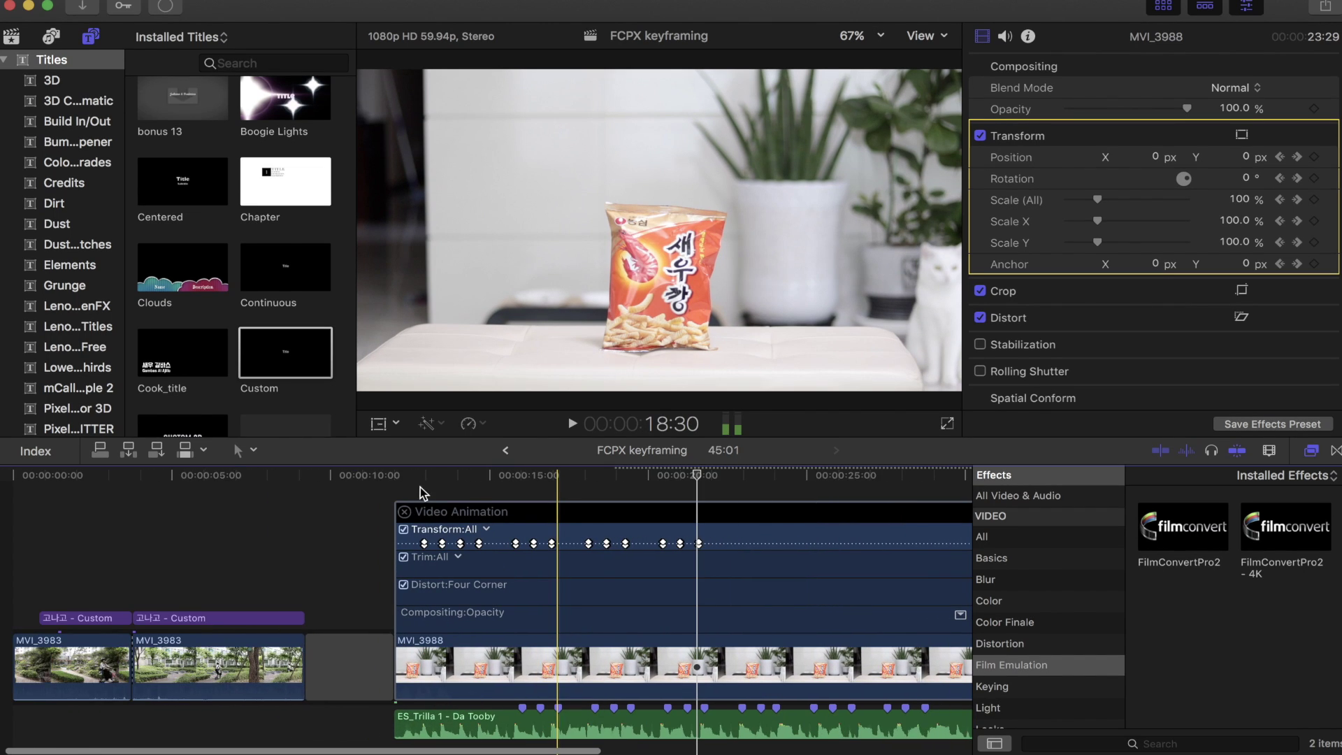
Step: Close the Video Animation editor above the MVI_3988 clip
{"action": "left_click", "coordinate": [405, 513]}
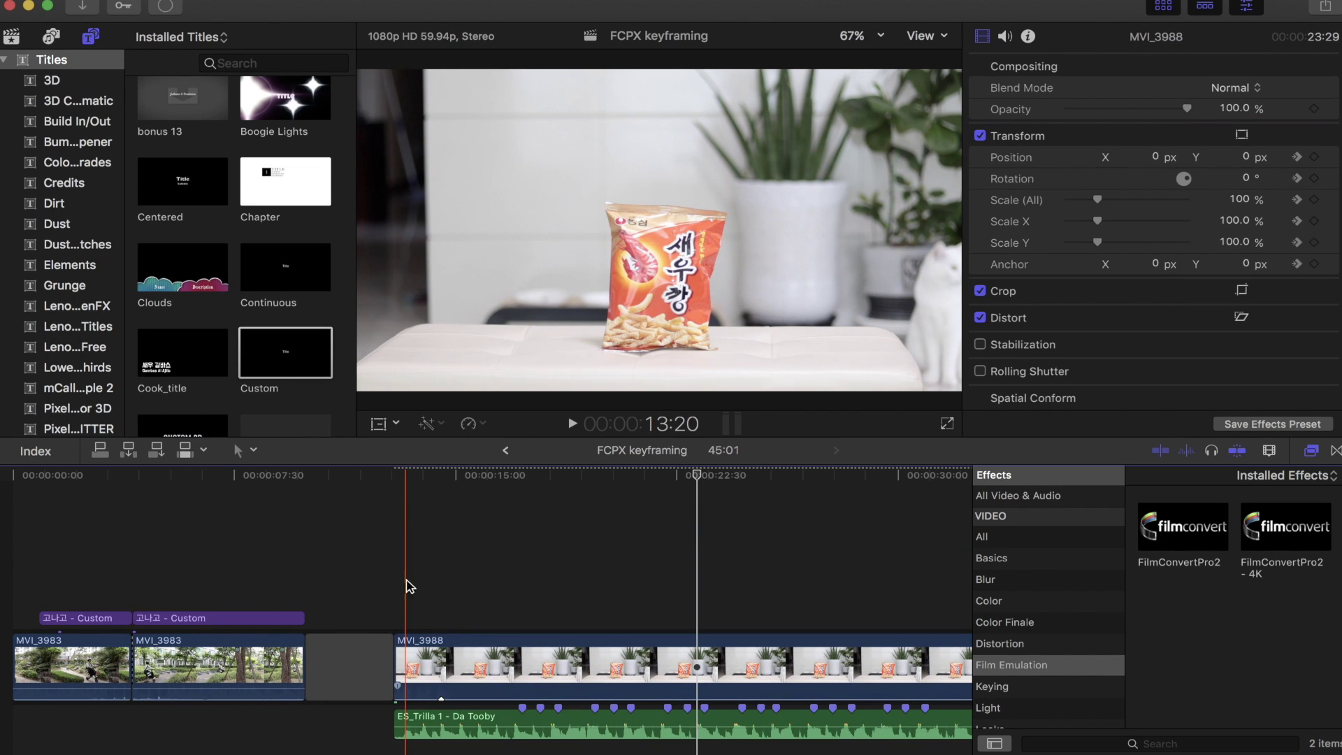